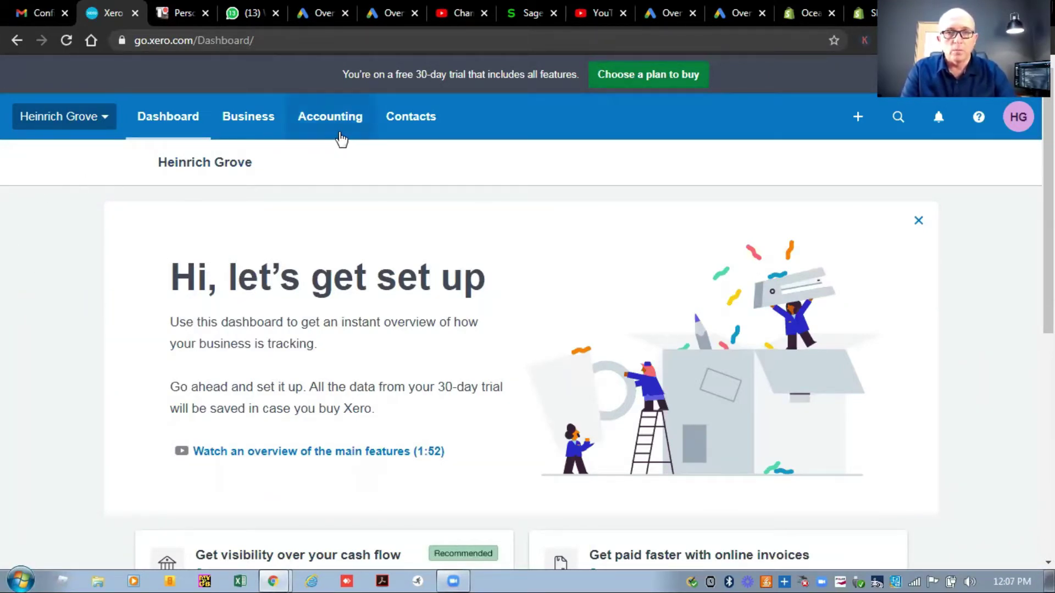
Go to Contacts > Customers and scroll to confirm the list has no contacts.
left_click(415, 130)
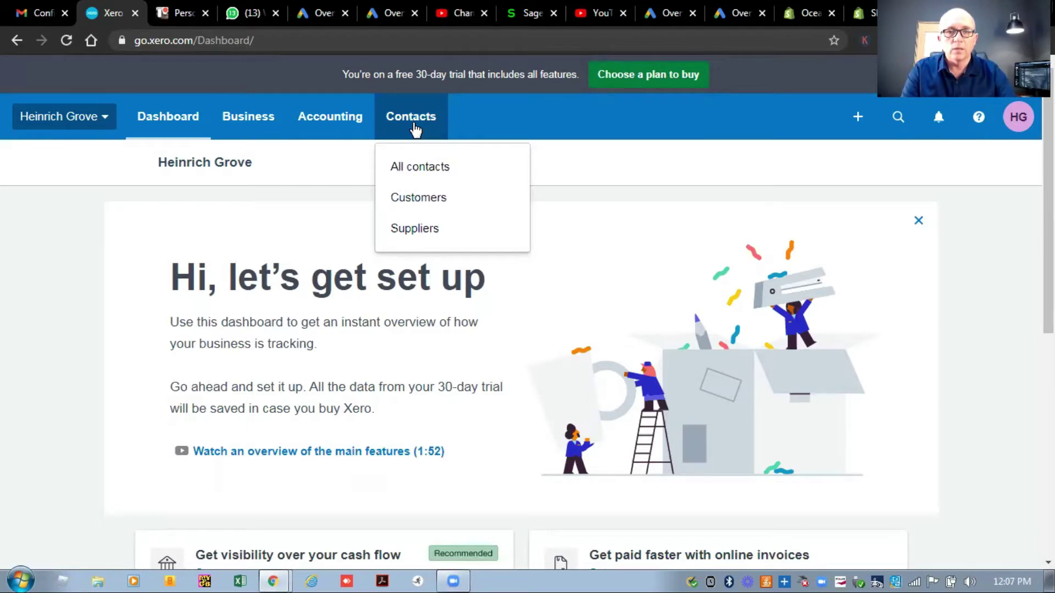
left_click(409, 203)
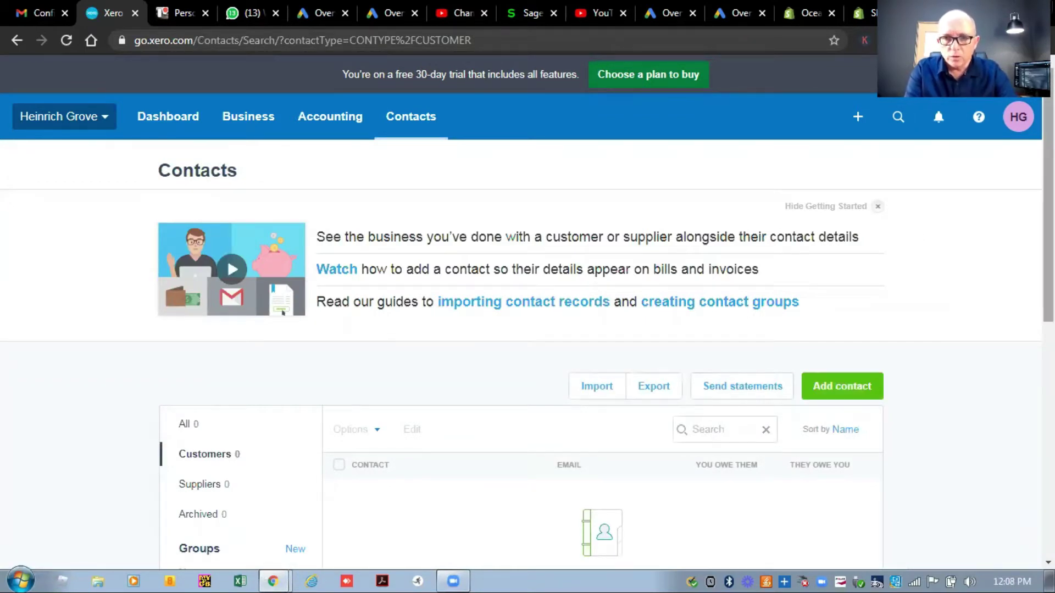
scroll(1047, 187, "down", 3)
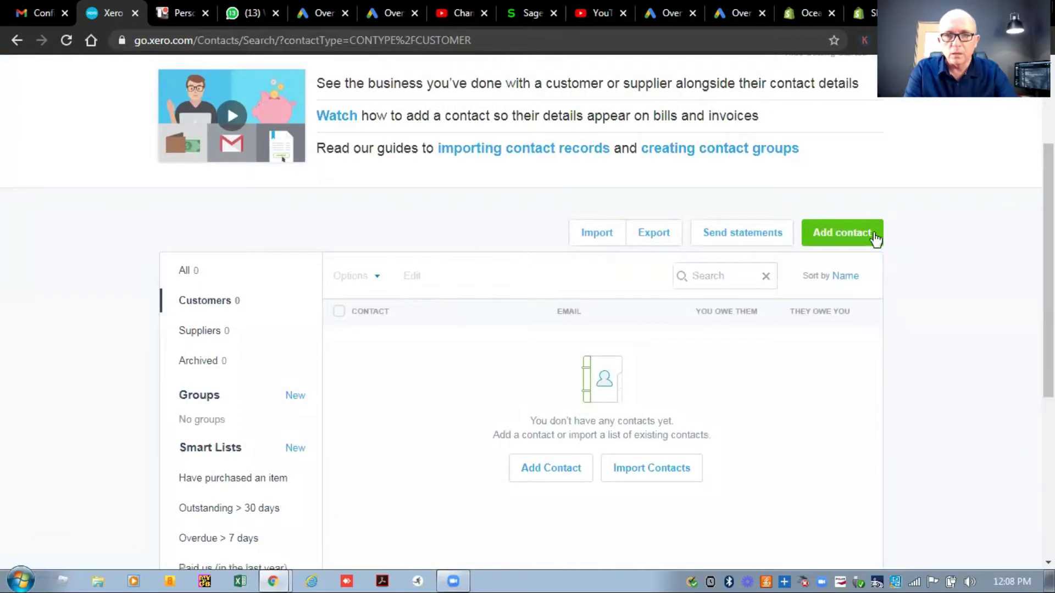
Add a new contact named 'Test customer' and enter the primary person's first name.
left_click(847, 233)
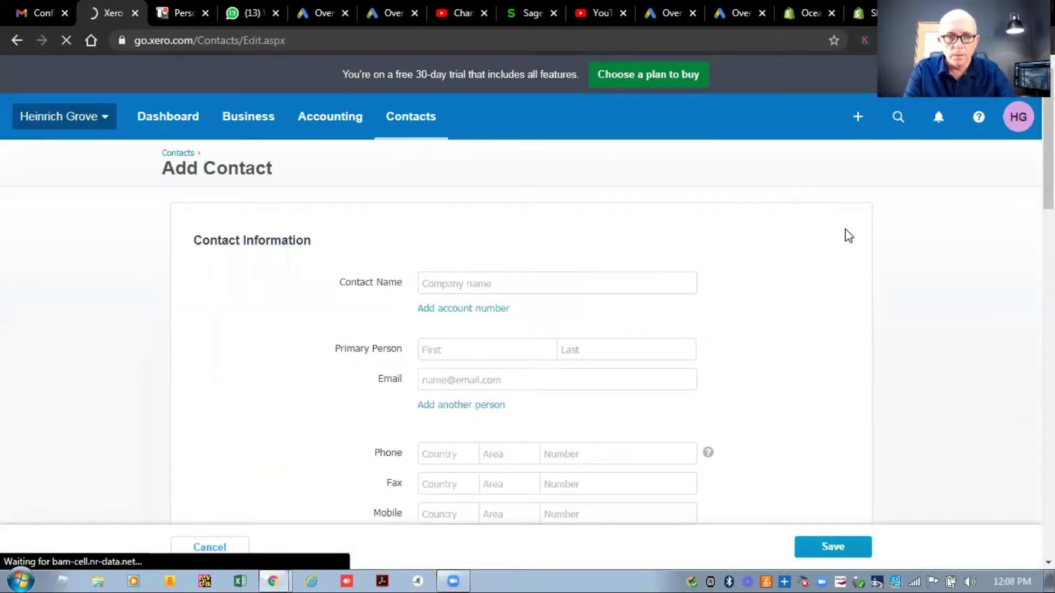
type("Te")
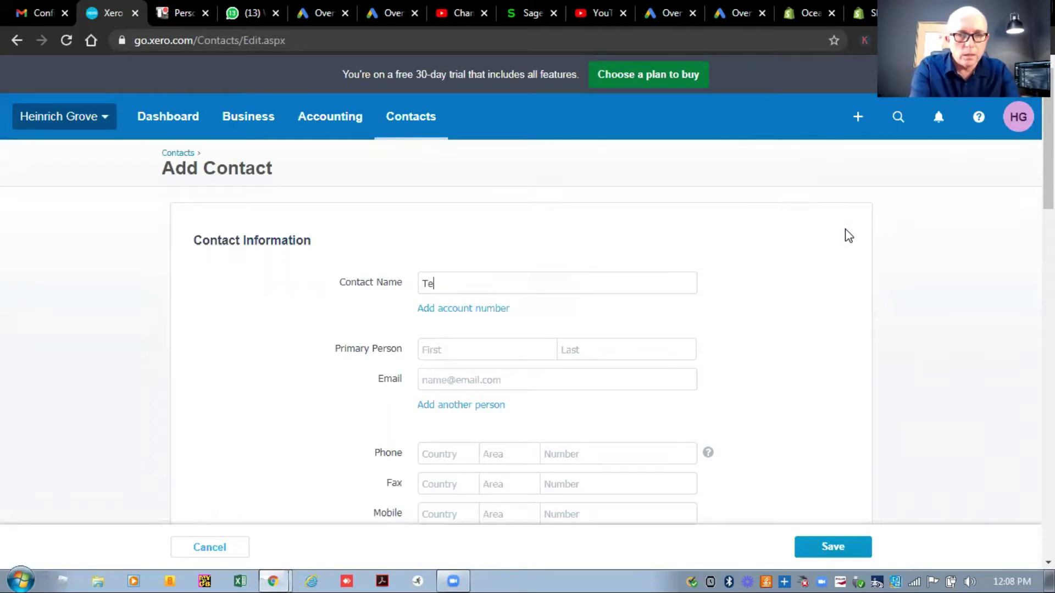
type("ts")
key("BackSpace")
key("BackSpace")
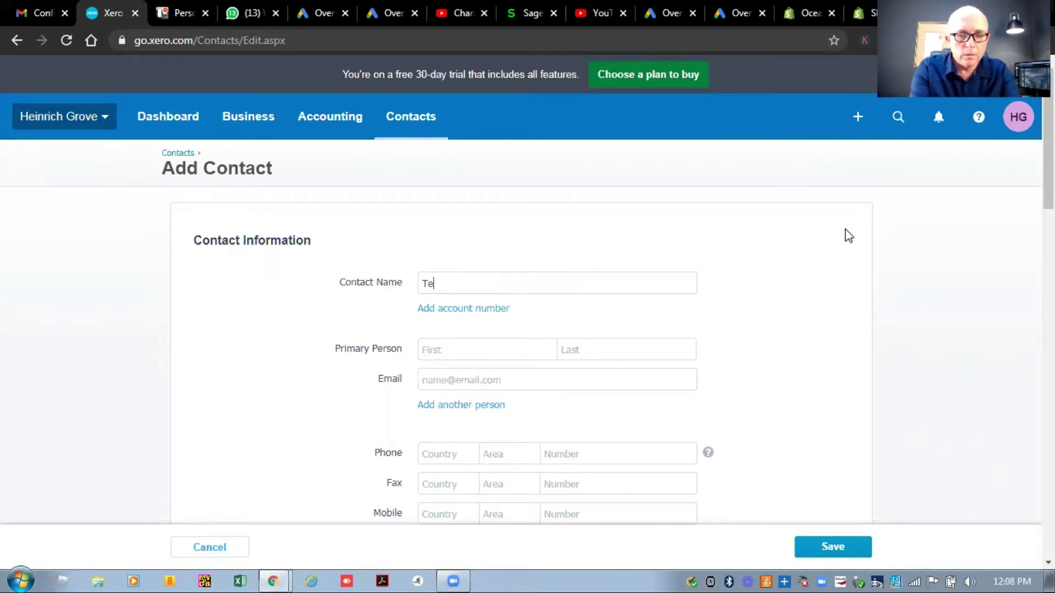
type("st customer")
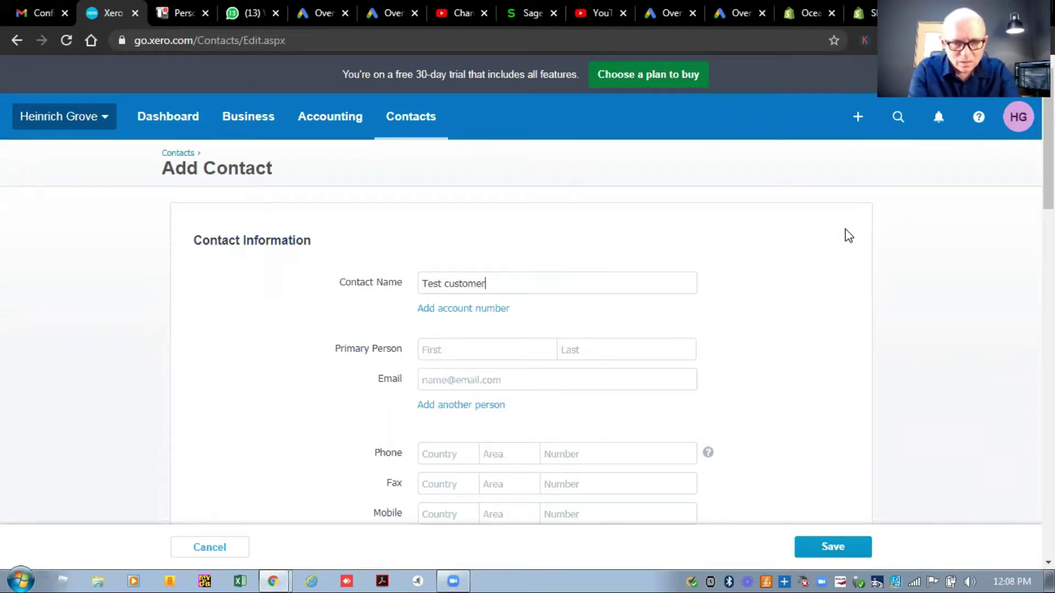
key("Tab")
key("Tab")
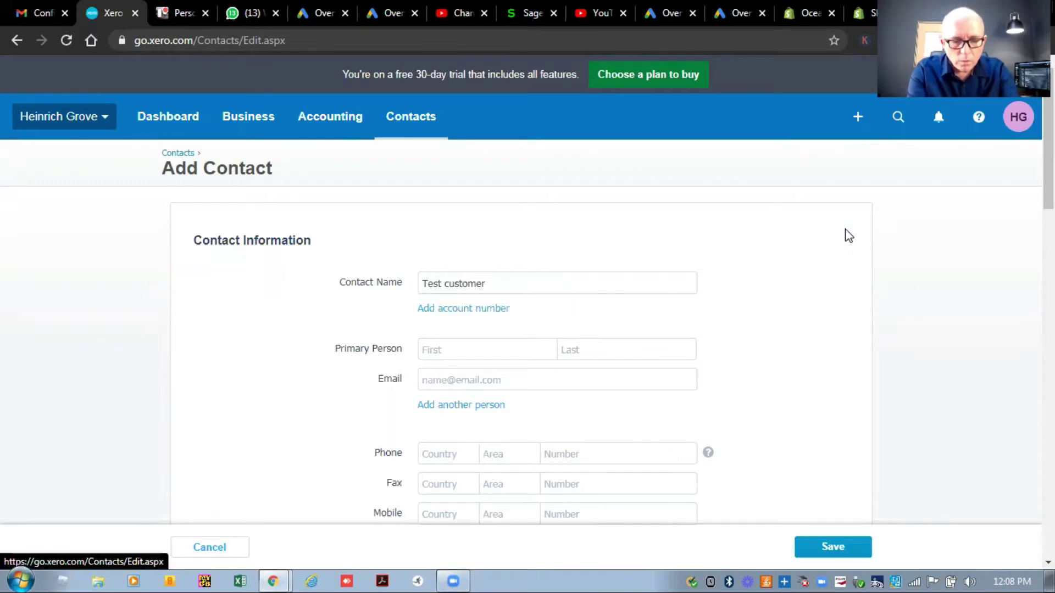
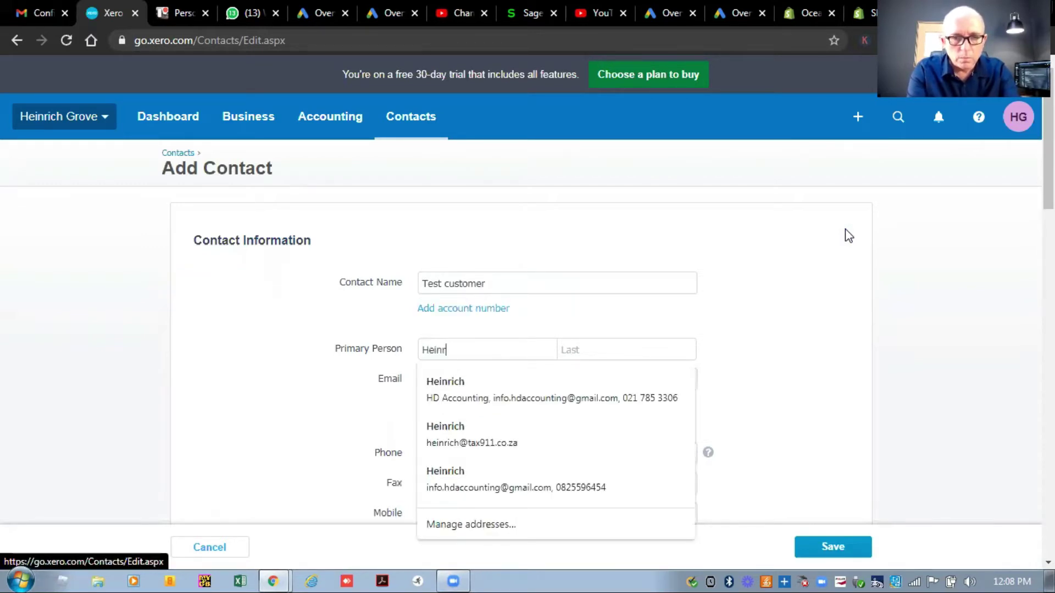
key("Tab")
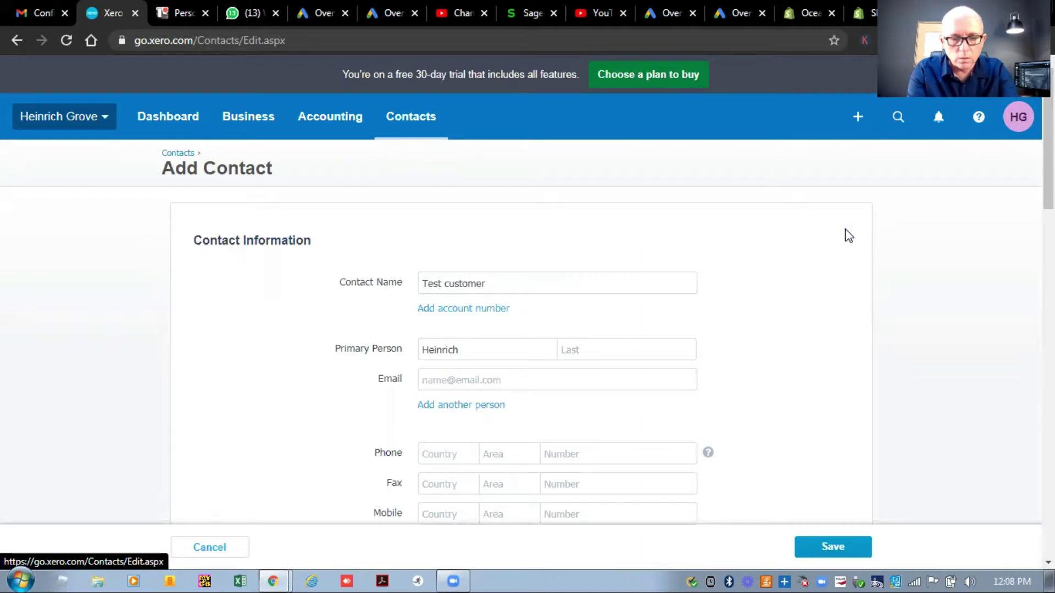
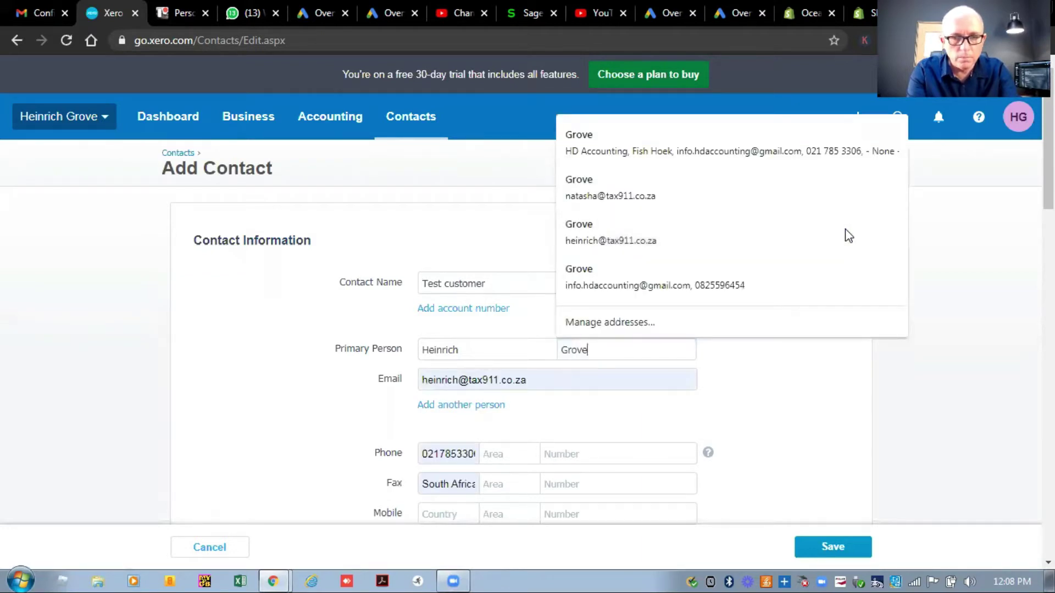
Enter the primary person's last name and pick the suggested email address.
key("Escape")
type("he")
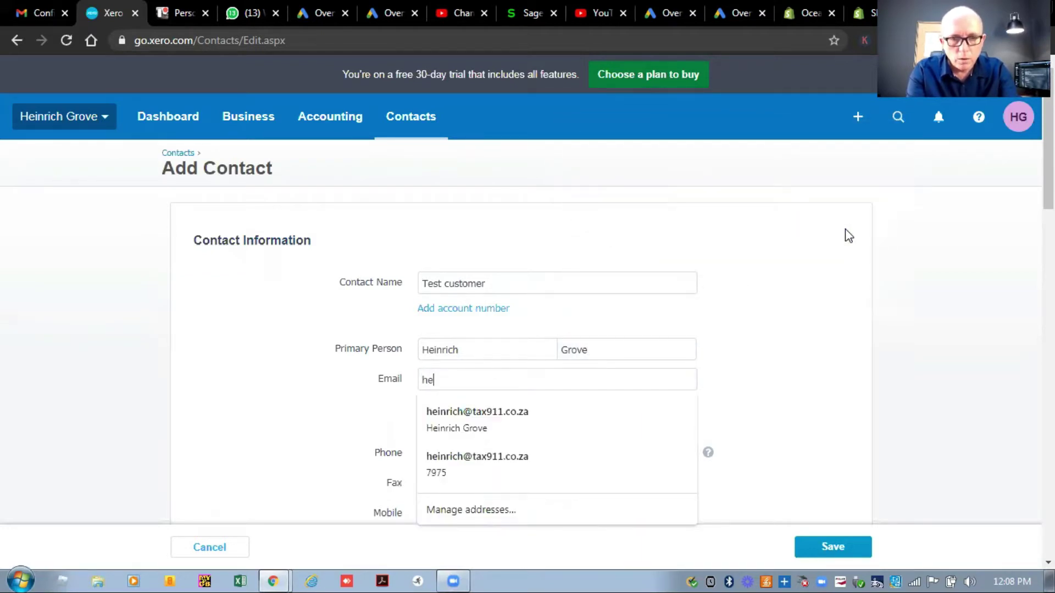
key("Down")
key("Return")
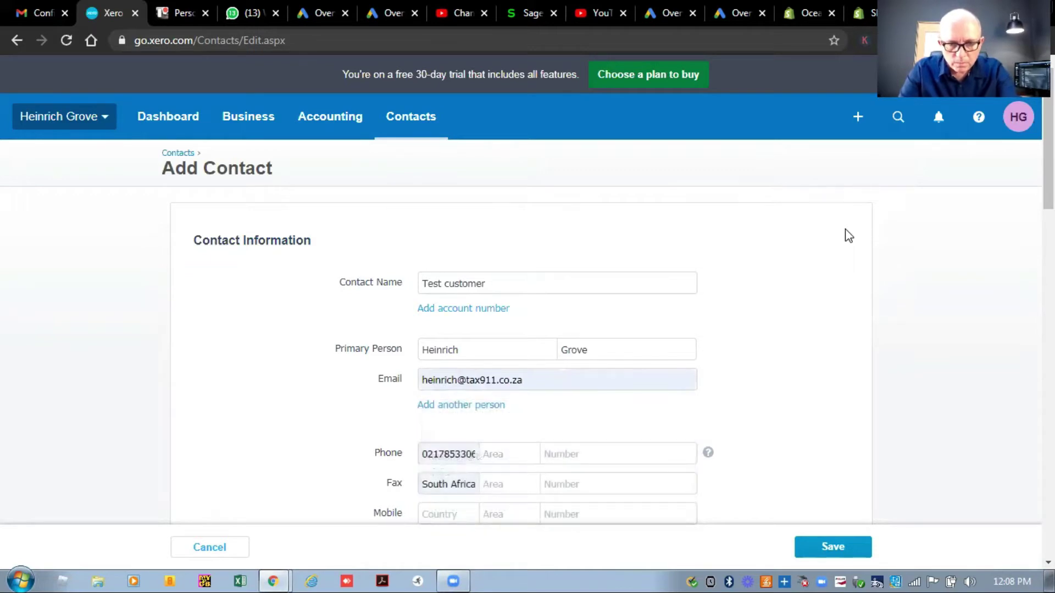
Fill in the contact's phone area code and number.
key("Tab")
type("02")
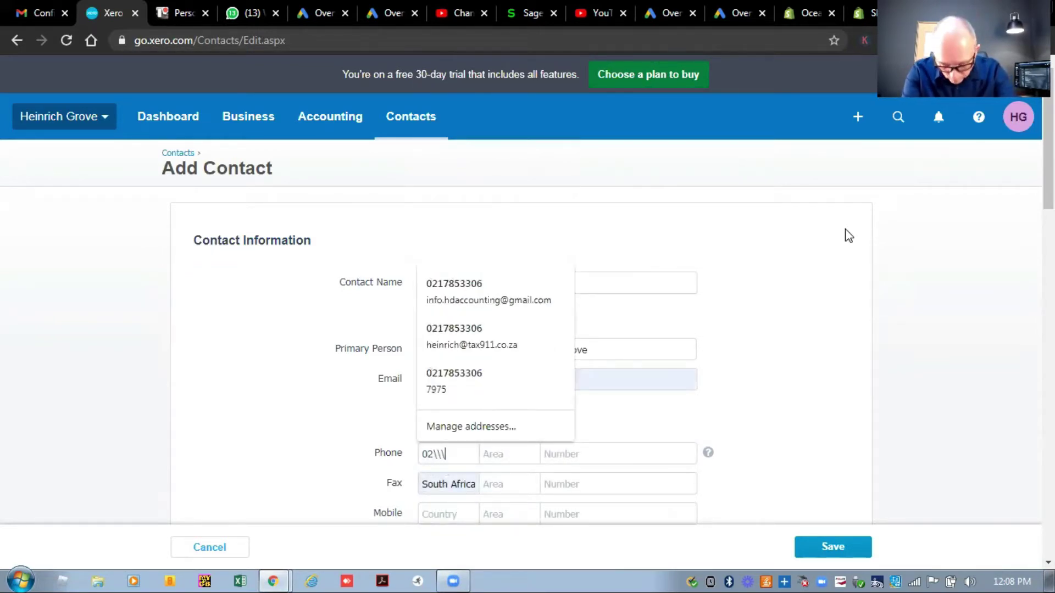
type("\\\\")
key("BackSpace")
key("BackSpace")
key("BackSpace")
key("BackSpace")
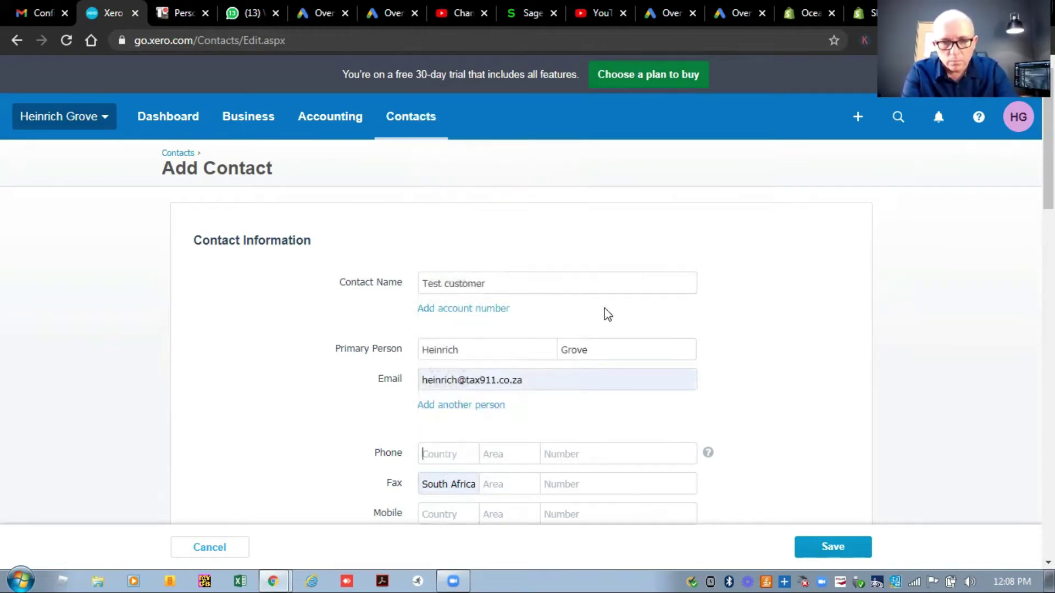
left_click(468, 451)
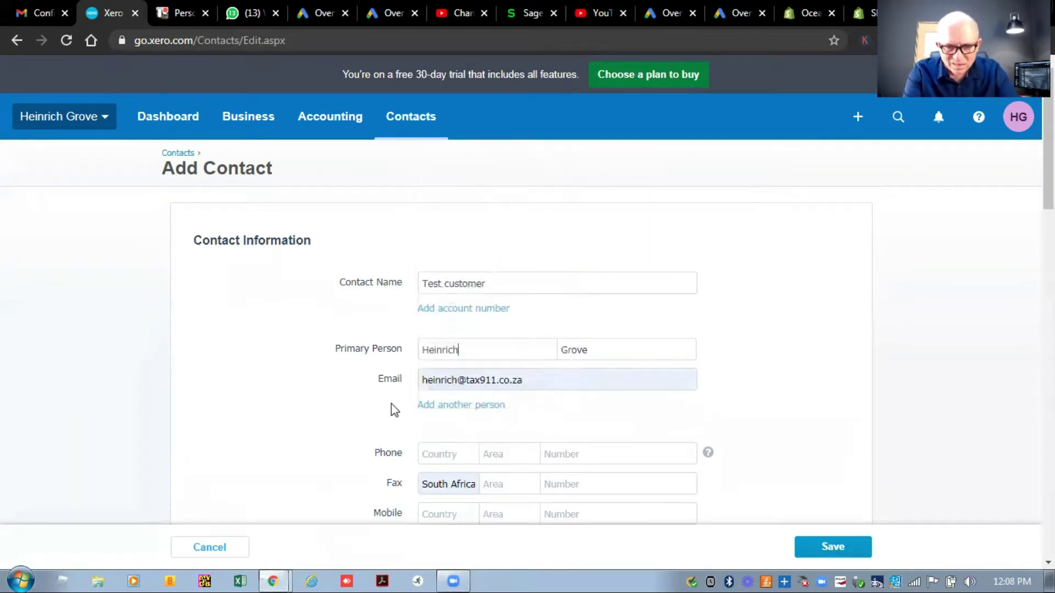
left_click(504, 457)
type("021")
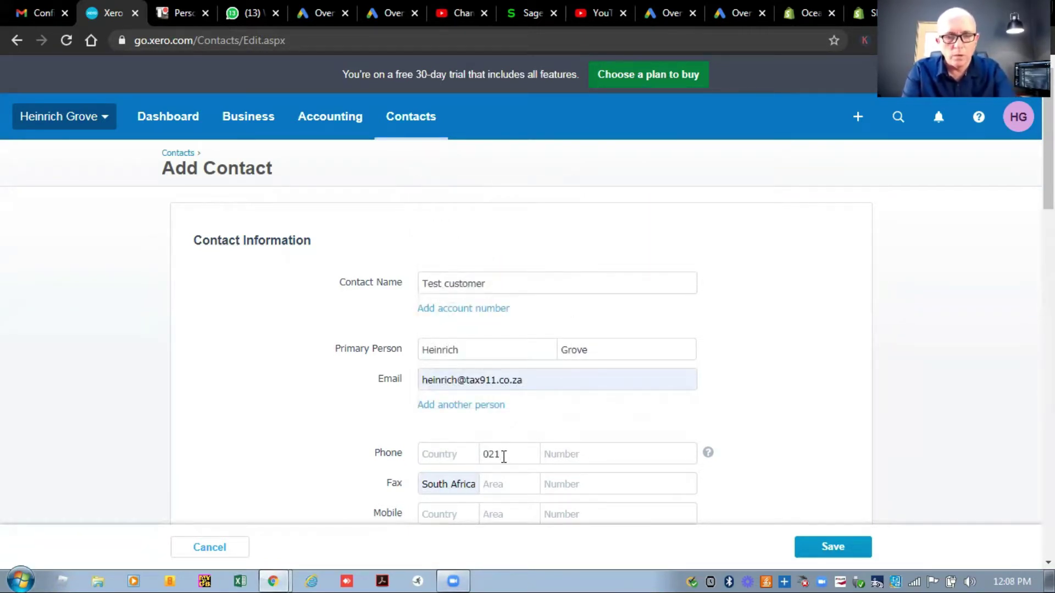
key("Tab")
type("7")
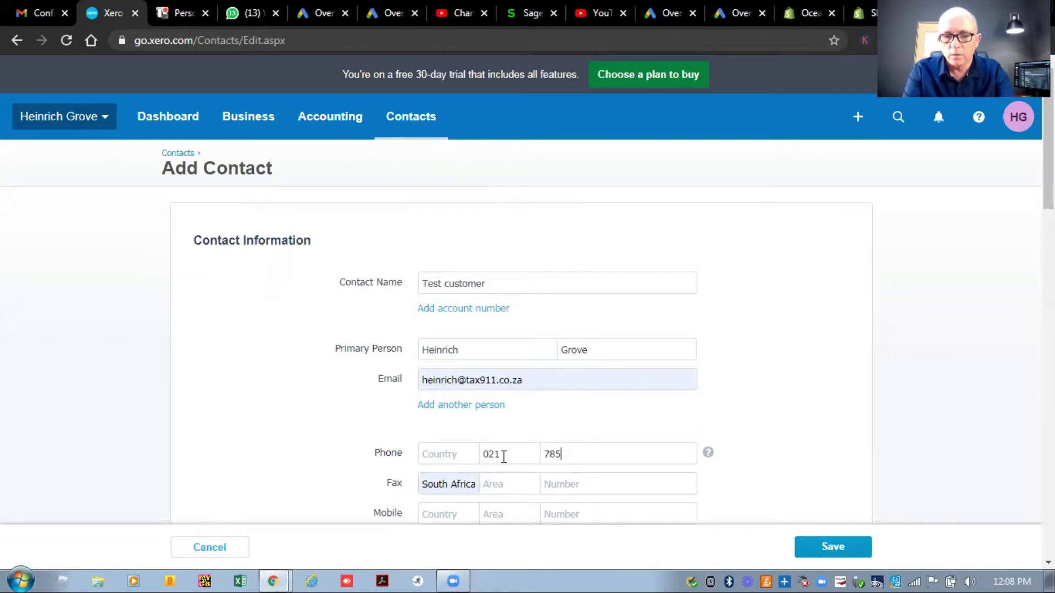
key("Tab")
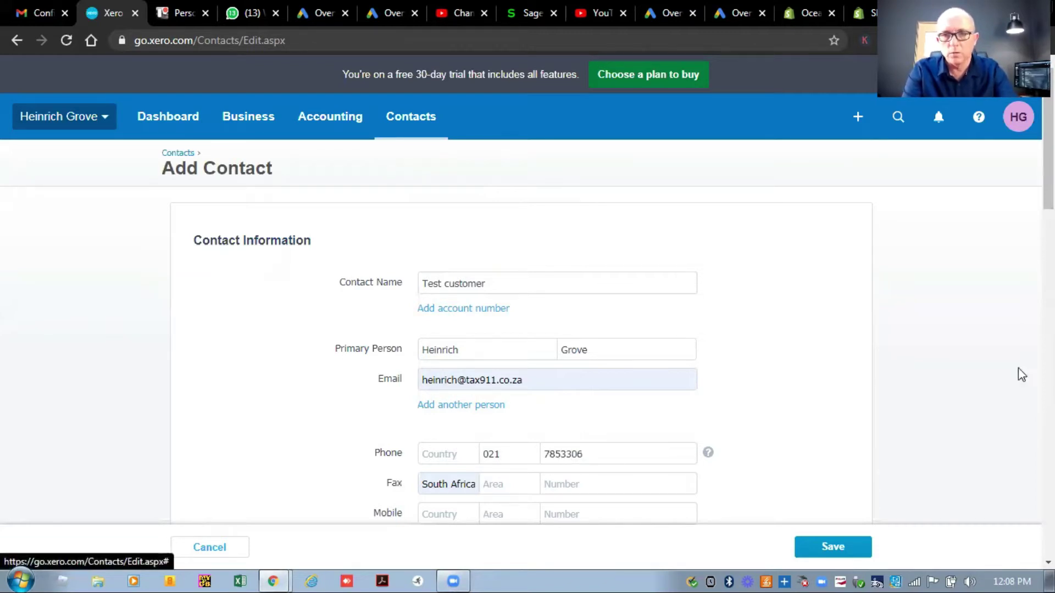
scroll(528, 286, "down", 5)
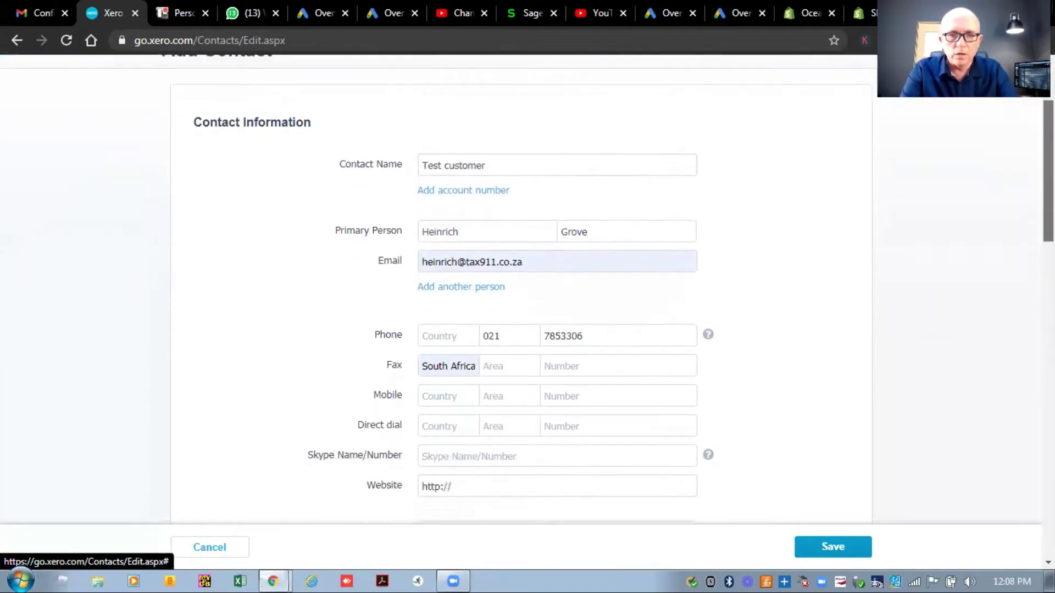
scroll(557, 287, "down", 2)
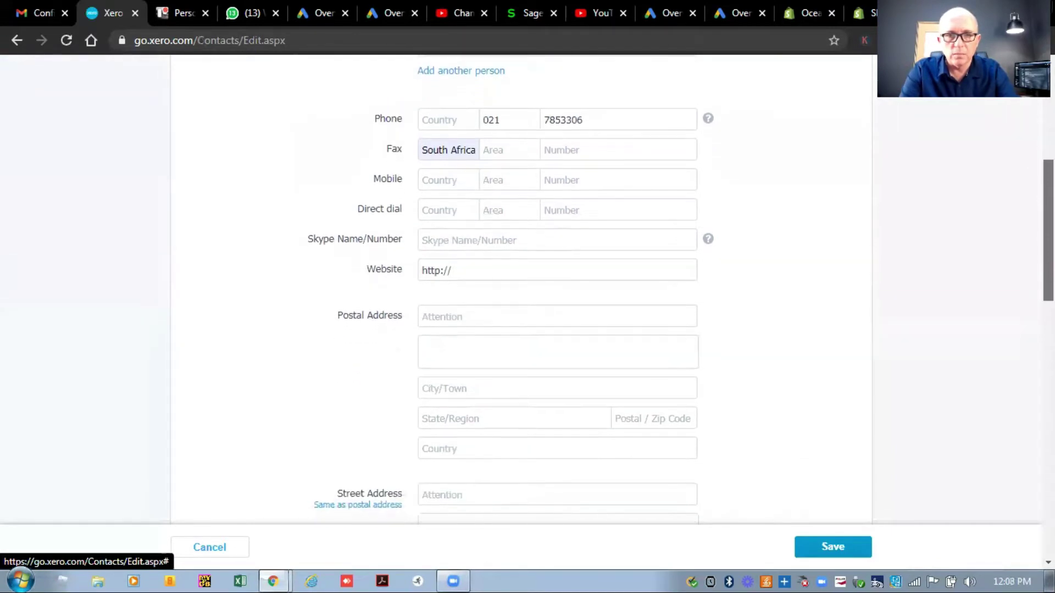
scroll(527, 286, "up", 5)
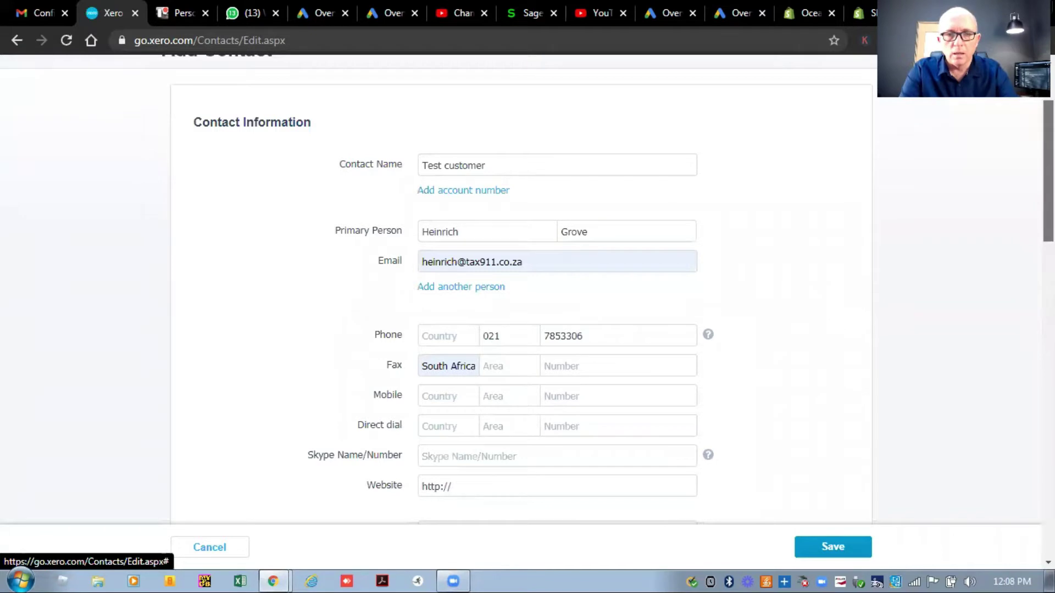
scroll(528, 286, "down", 7)
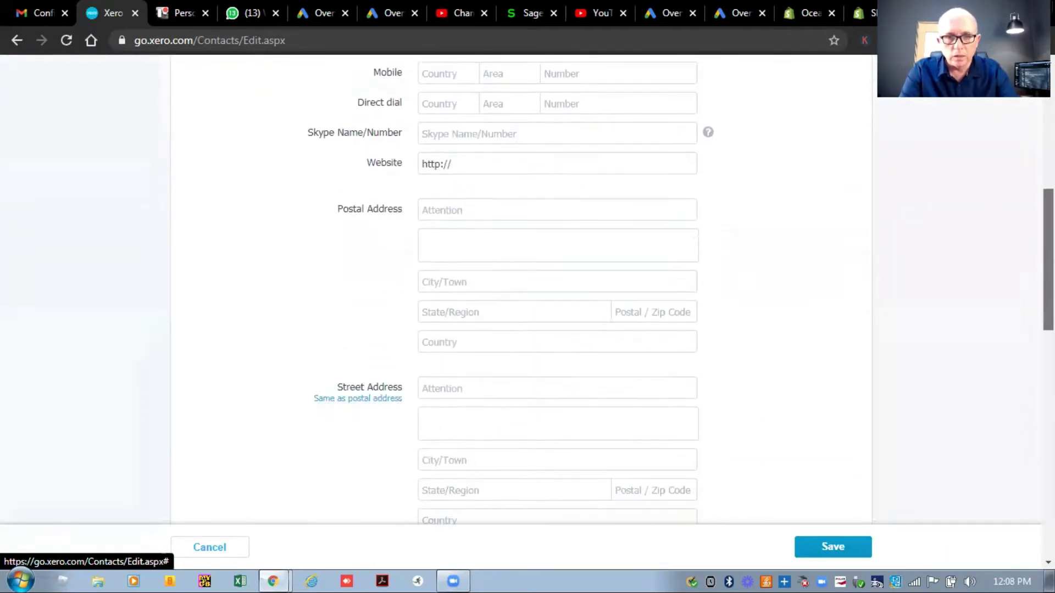
scroll(527, 285, "up", 1)
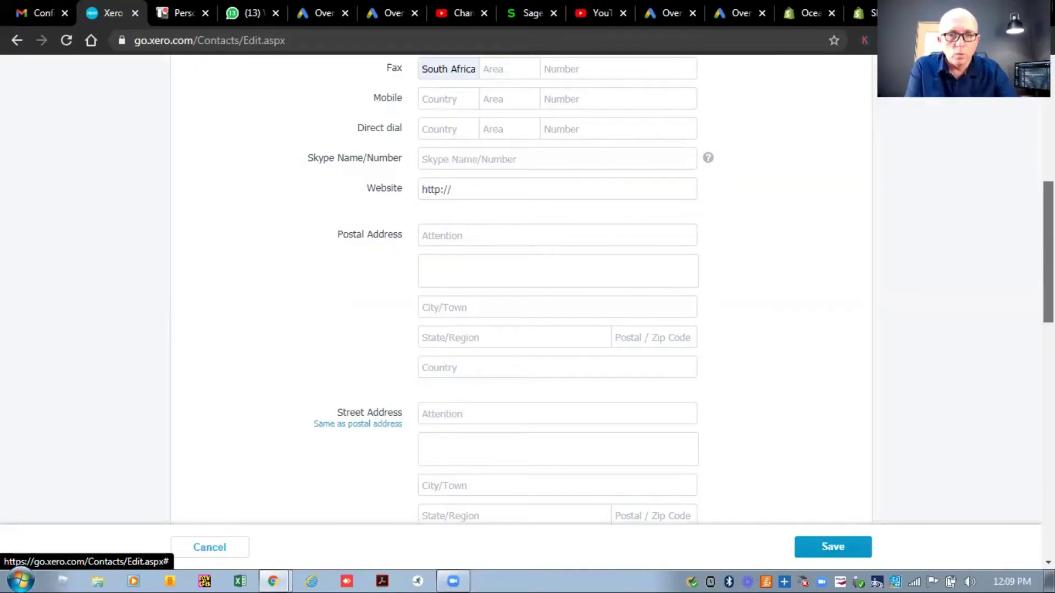
scroll(528, 286, "down", 7)
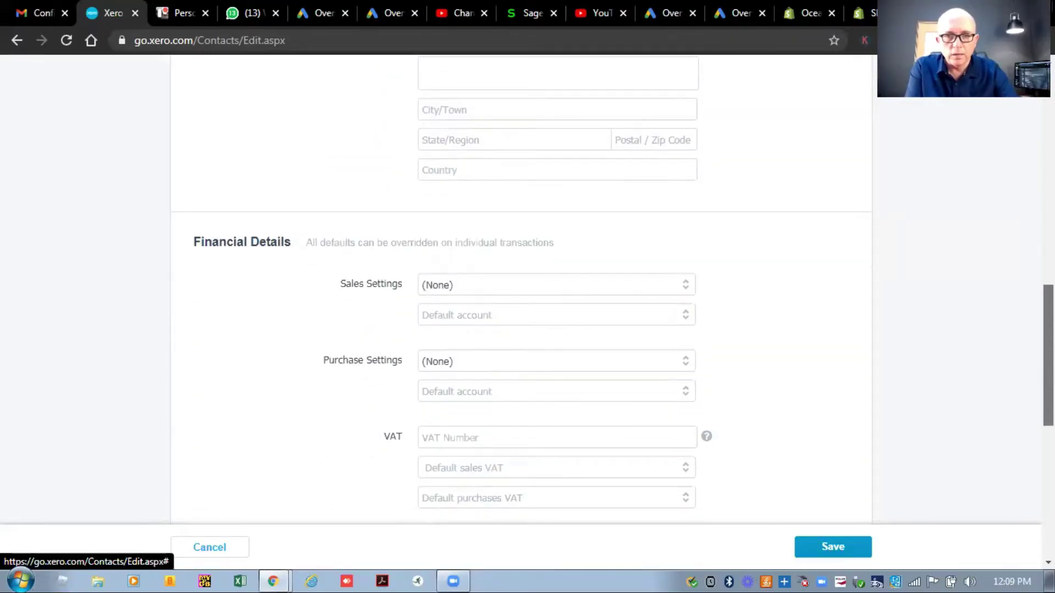
scroll(527, 285, "down", 3)
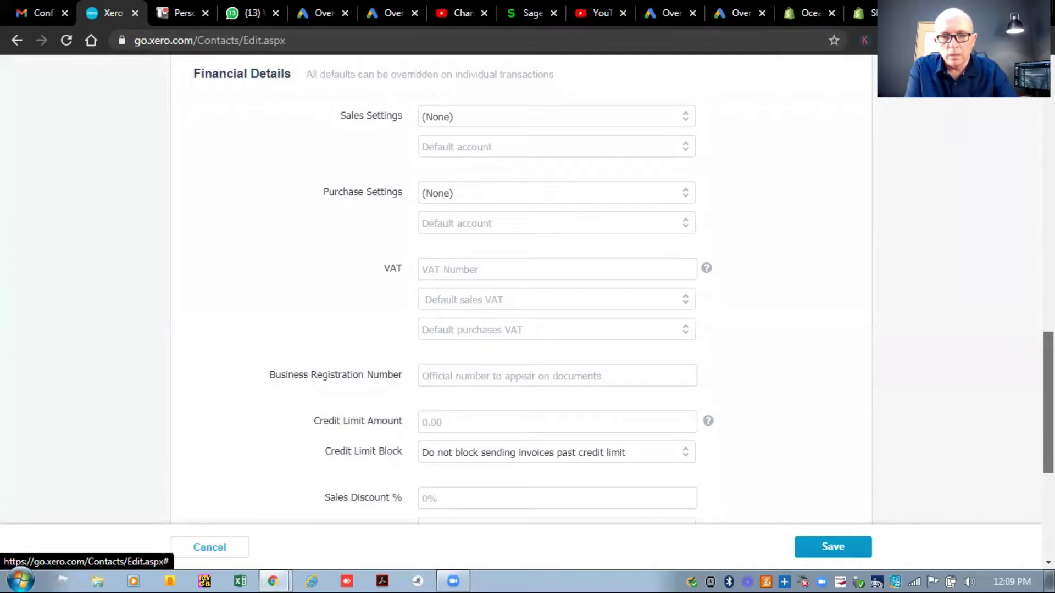
scroll(1017, 328, "up", 8)
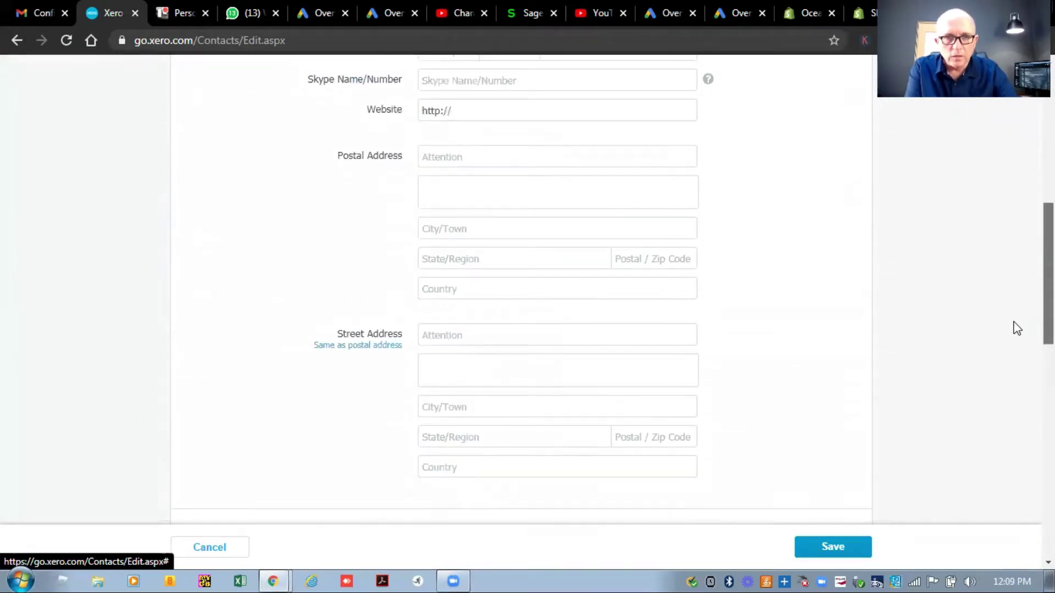
scroll(1017, 330, "down", 6)
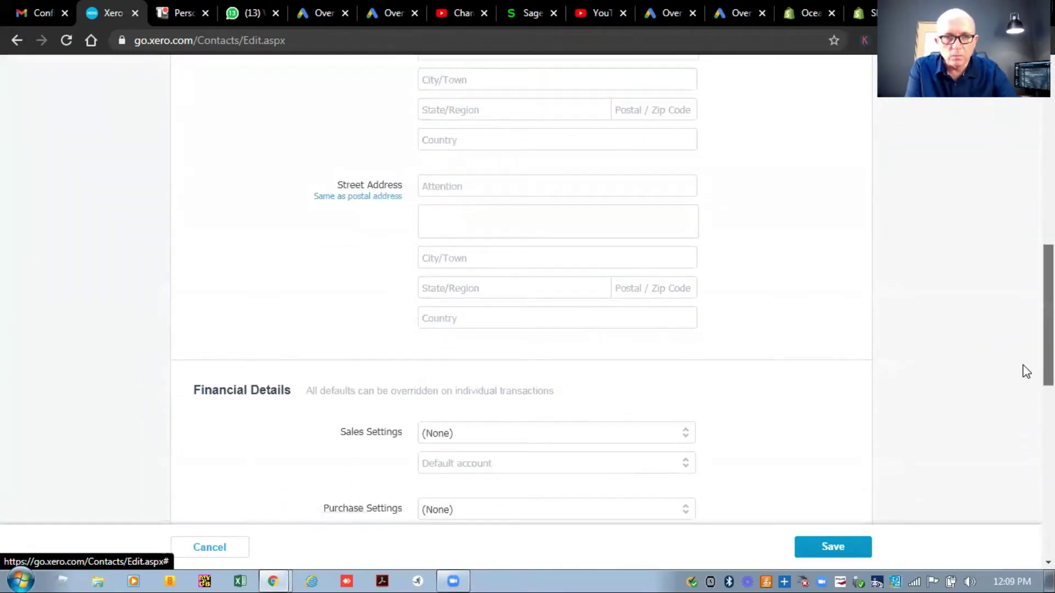
scroll(923, 363, "down", 1)
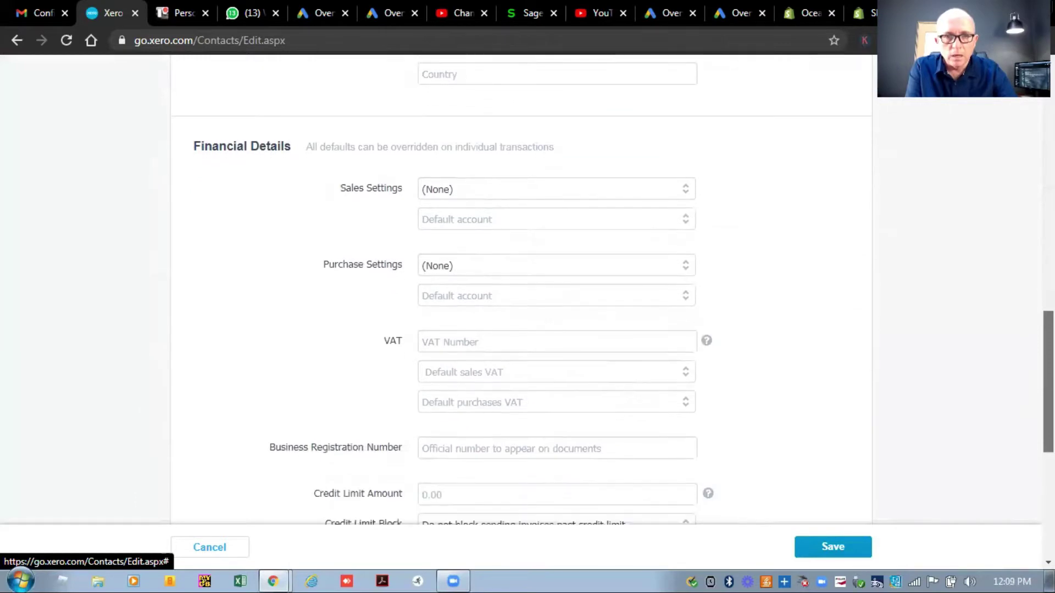
Set default sales tax to No tax and a 1000 credit limit that blocks invoices past it.
left_click(684, 193)
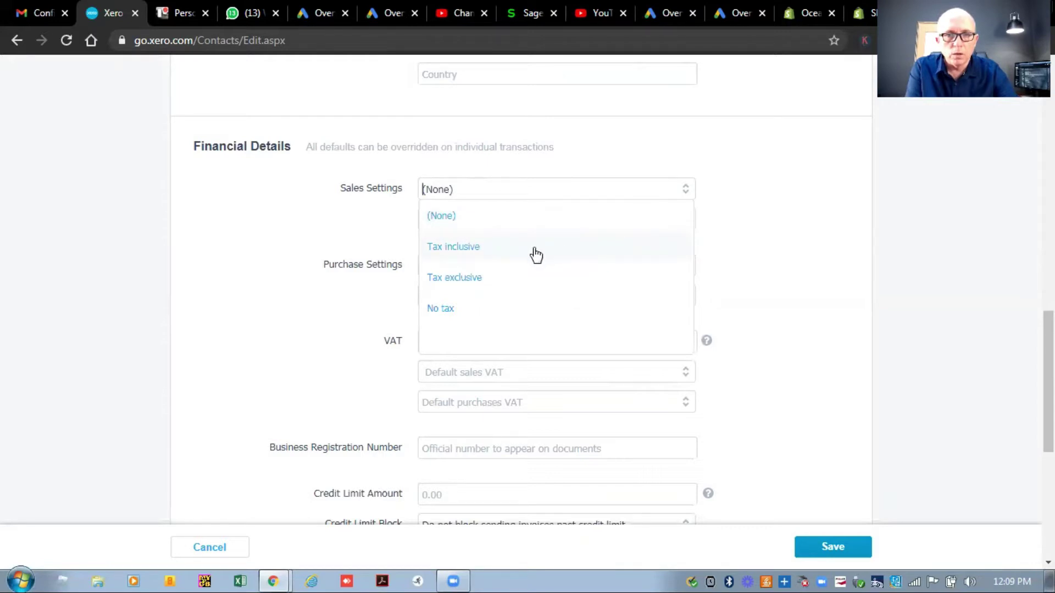
left_click(438, 310)
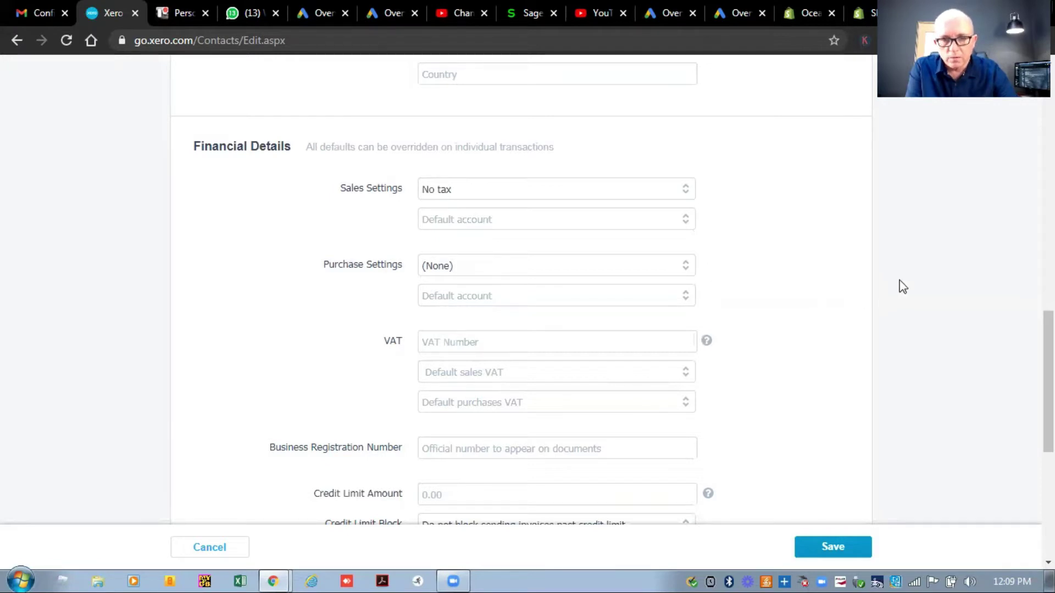
scroll(988, 339, "down", 3)
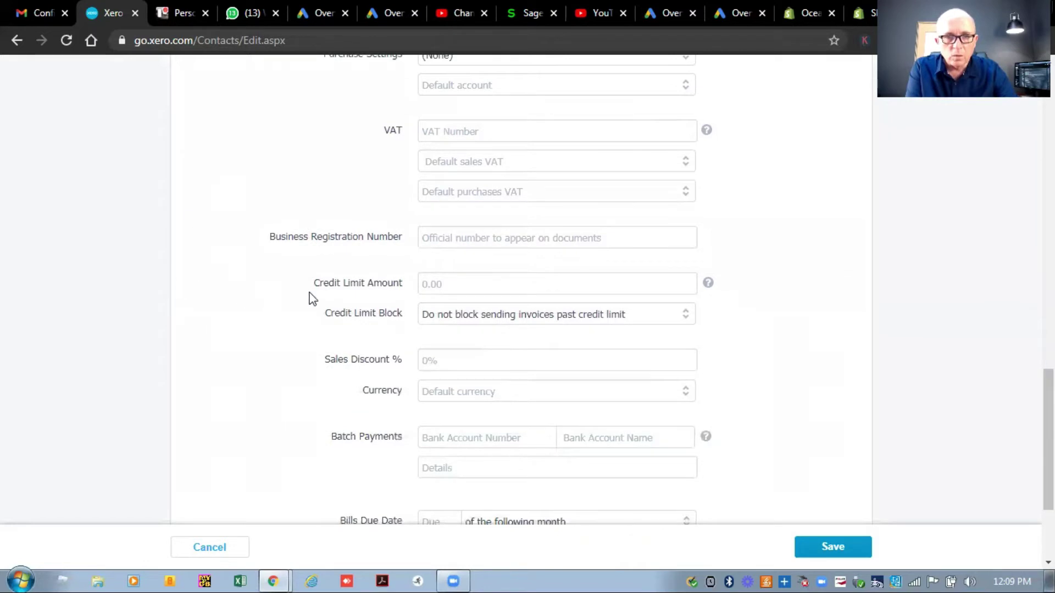
left_click(472, 282)
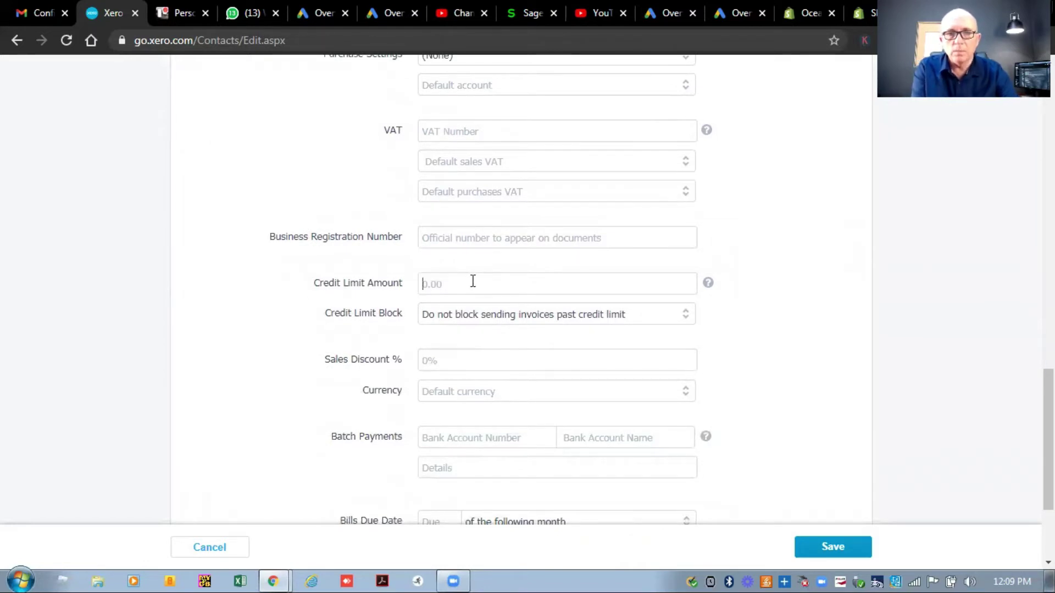
type("1000")
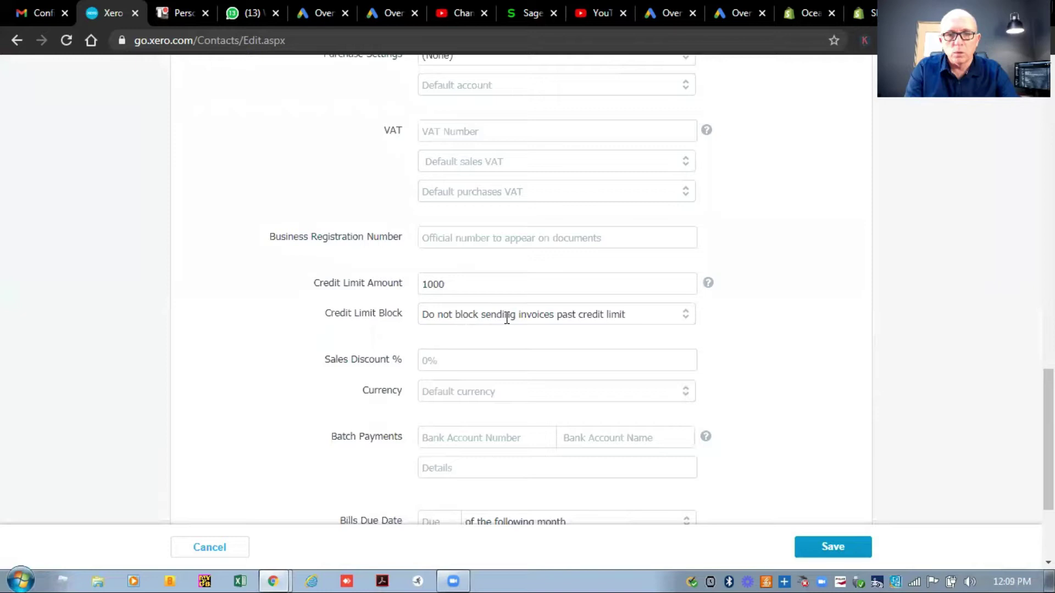
left_click(686, 318)
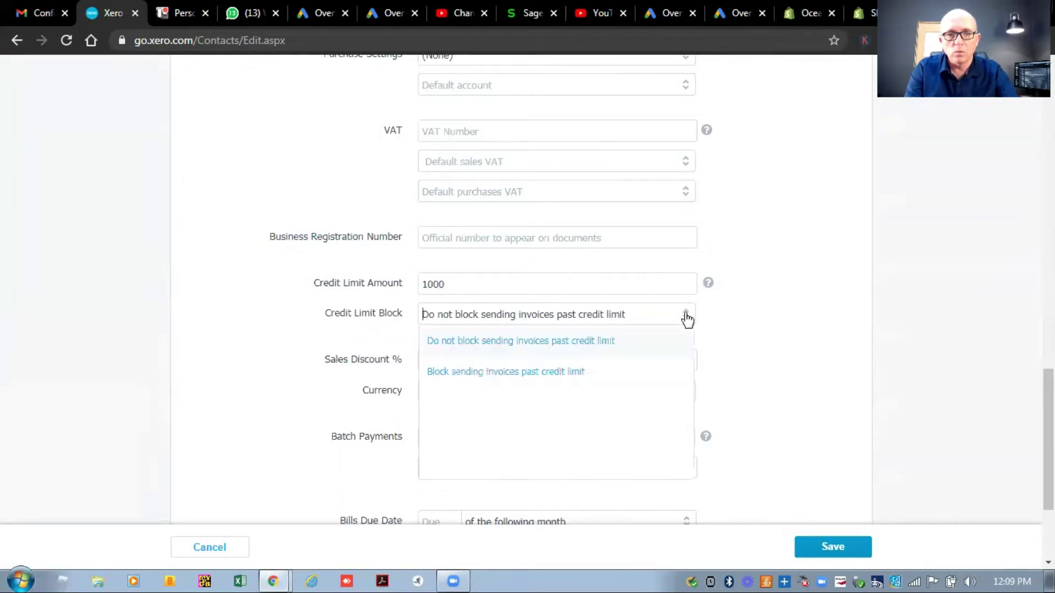
left_click(584, 372)
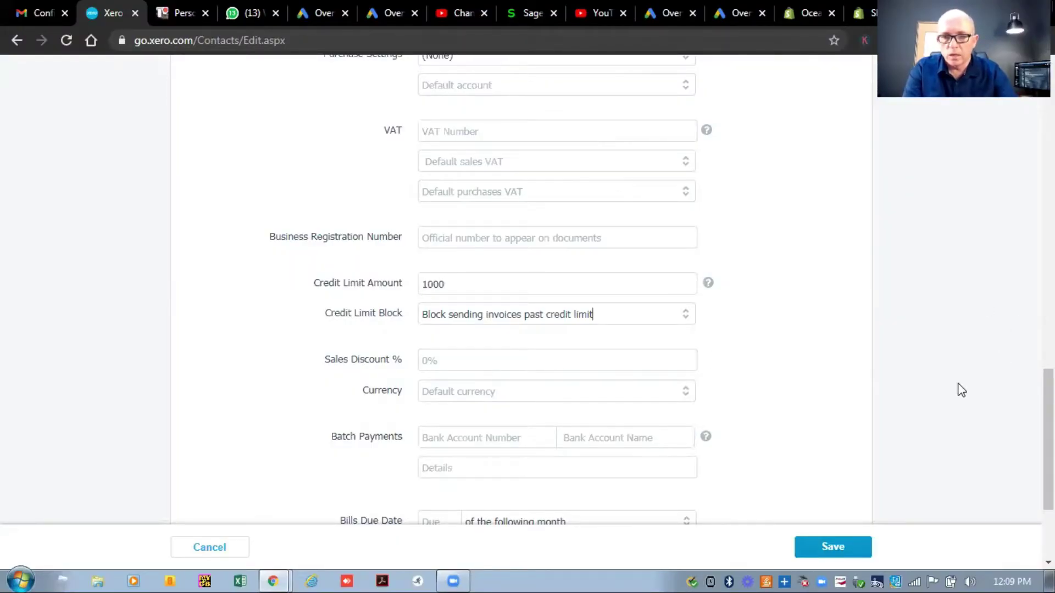
Save Test customer, reopen it for editing, and scroll down to the Invoices Due Date setting.
left_click(822, 550)
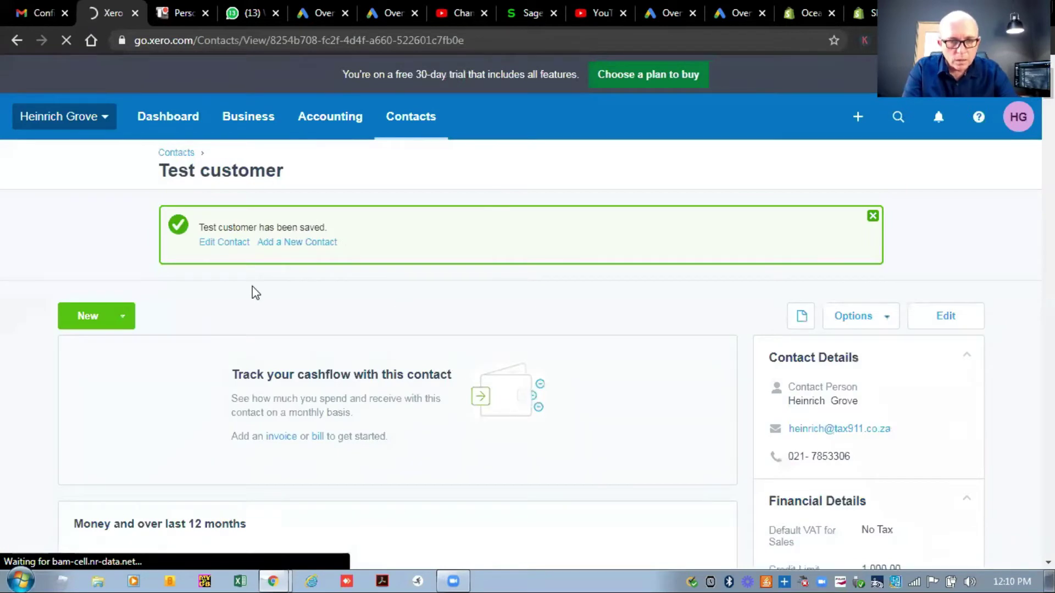
left_click(216, 246)
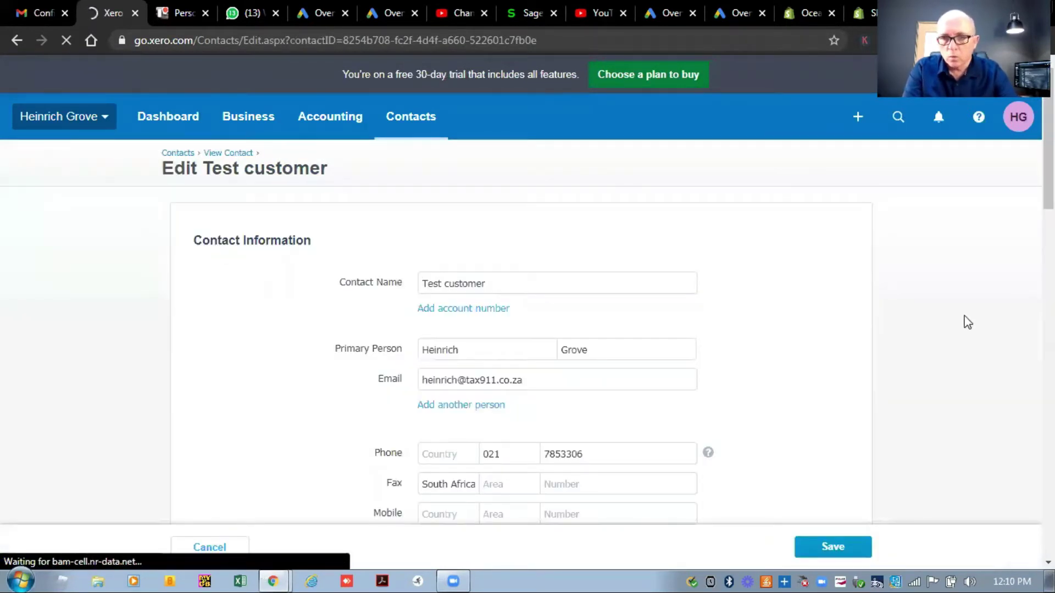
scroll(527, 330, "down", 11)
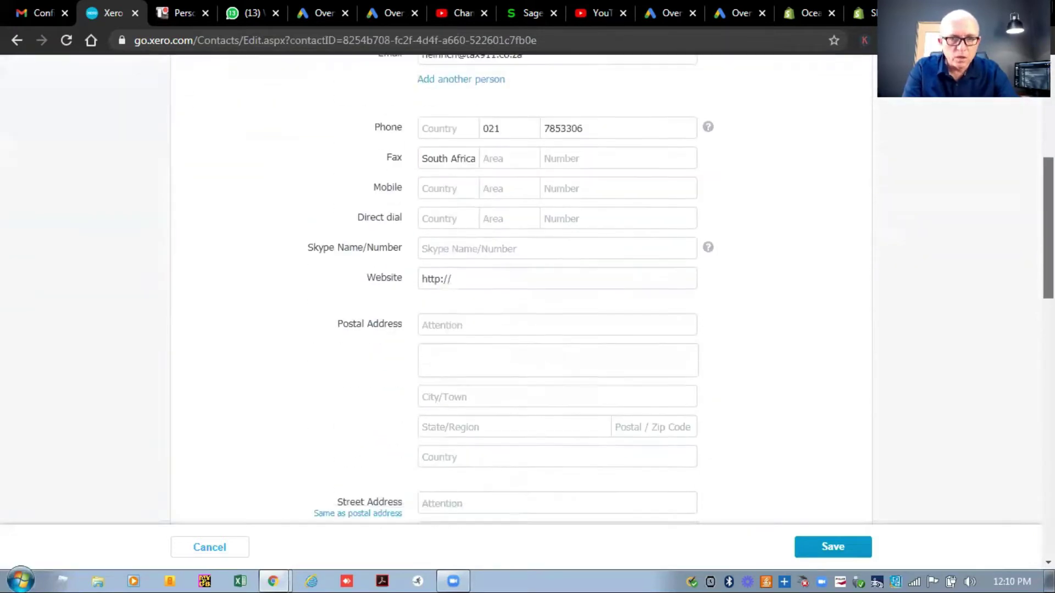
scroll(528, 330, "down", 8)
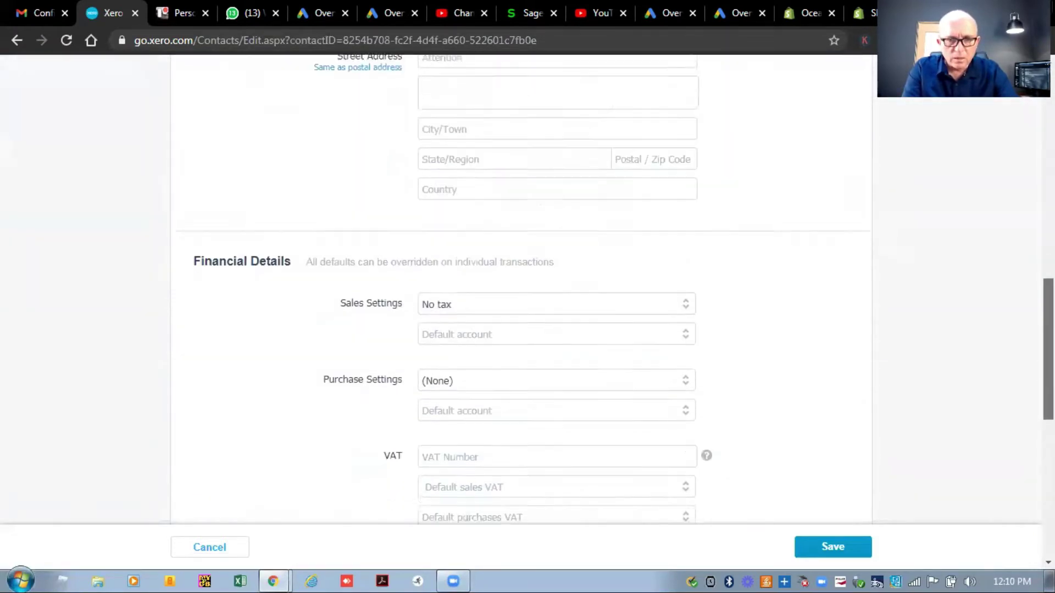
scroll(527, 330, "down", 5)
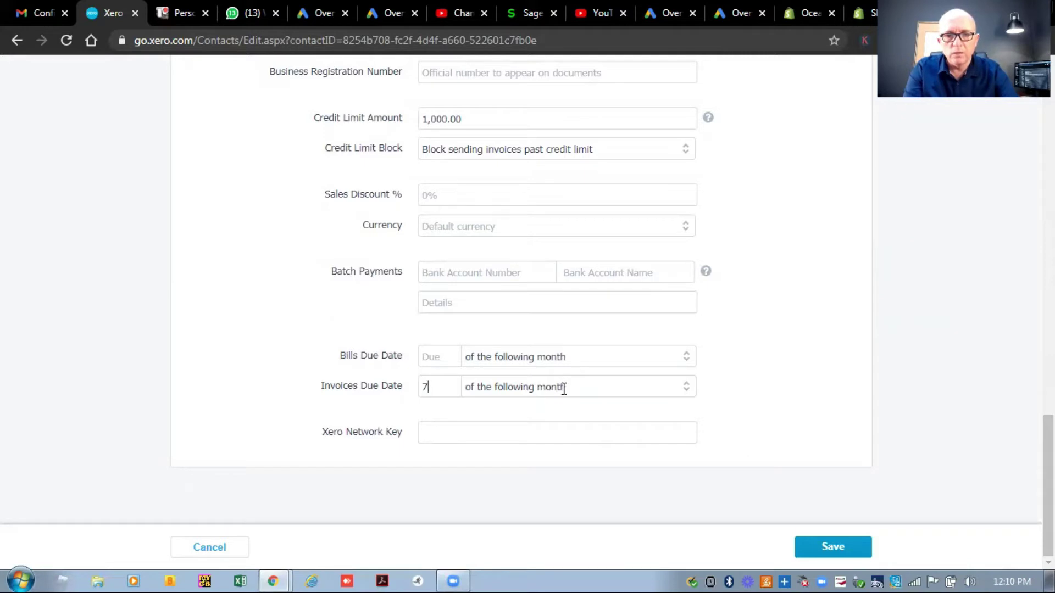
Make invoices due 7 day(s) after the invoice date and save the contact.
left_click(687, 388)
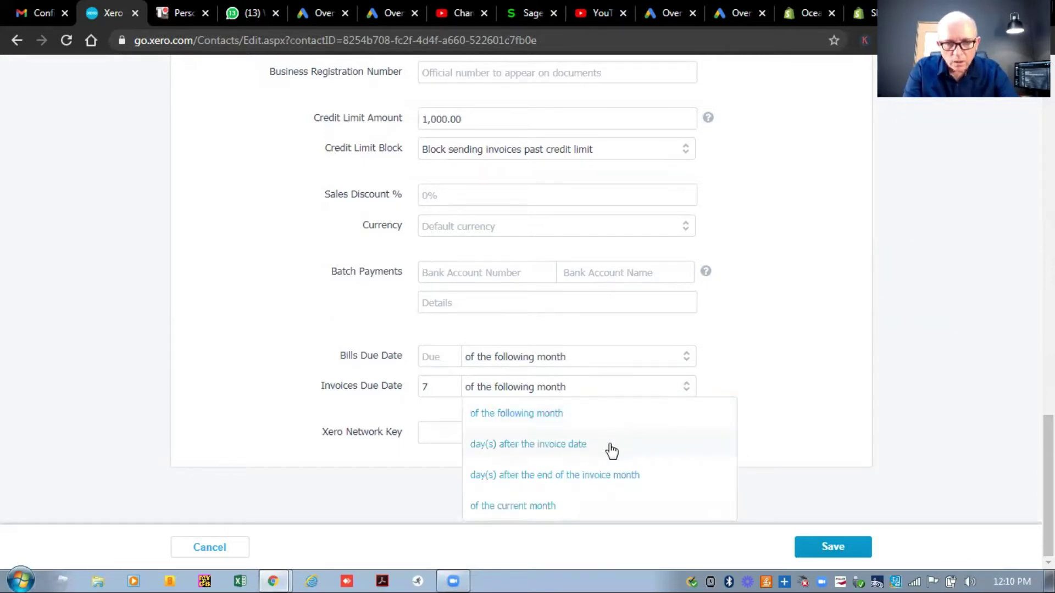
left_click(607, 446)
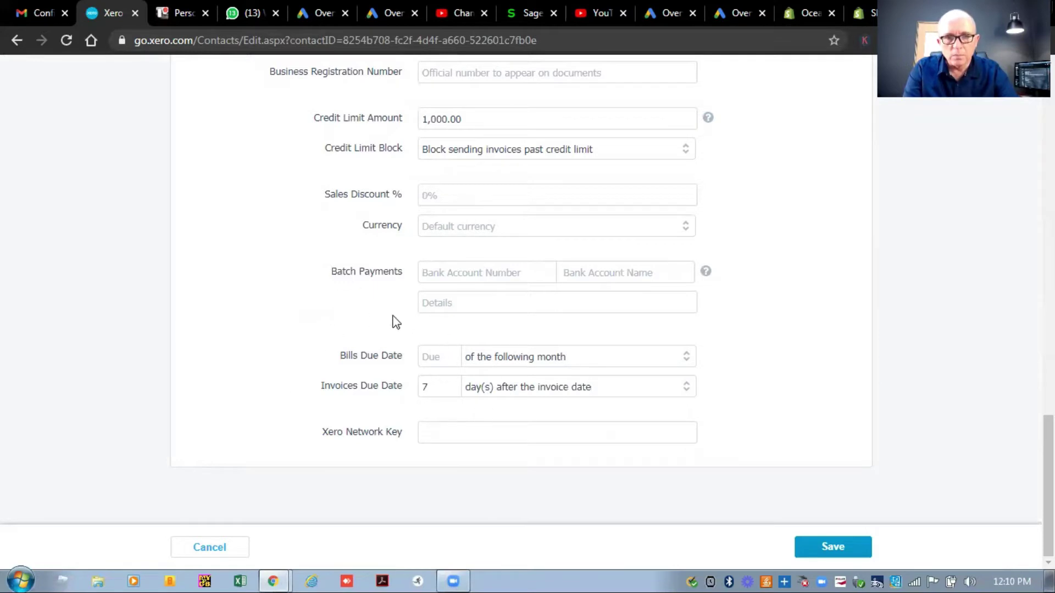
left_click(833, 546)
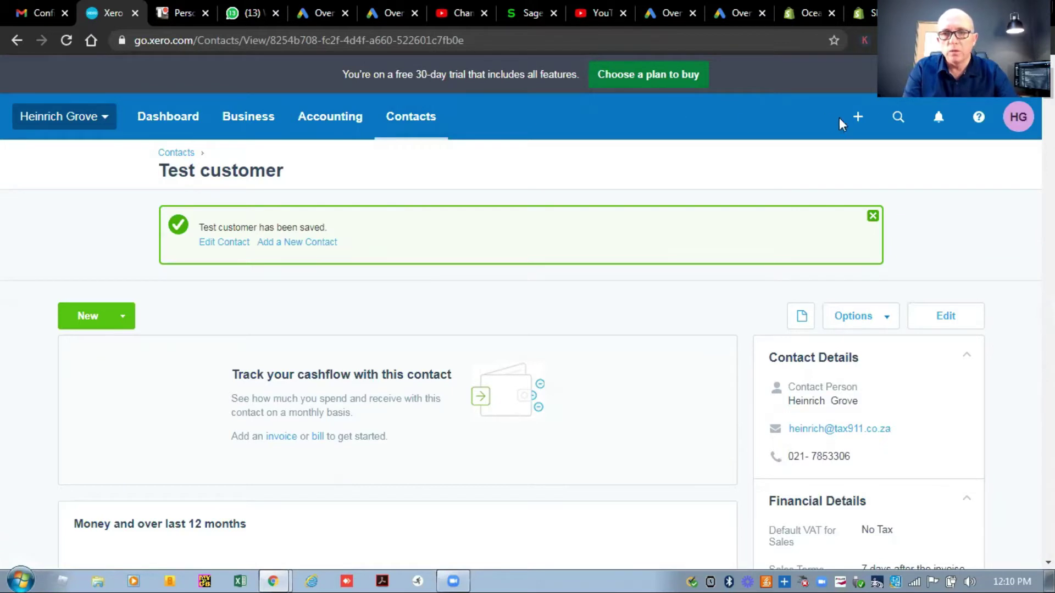
left_click(857, 116)
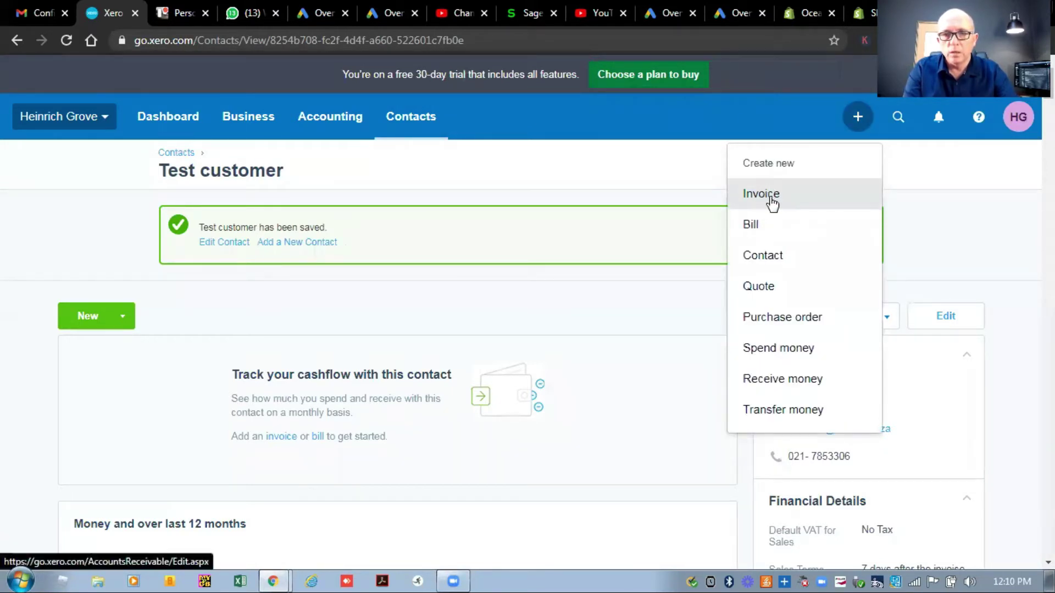
Start new invoice INV-0001 to Test customer, dated 10 Apr 2021 and due 17 Apr 2021.
left_click(257, 117)
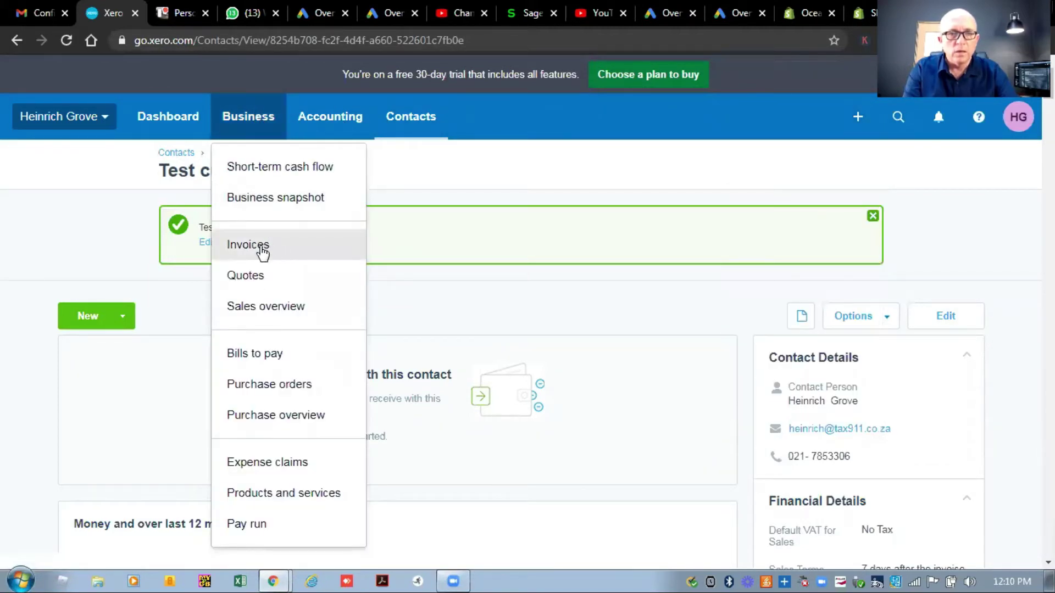
left_click(262, 252)
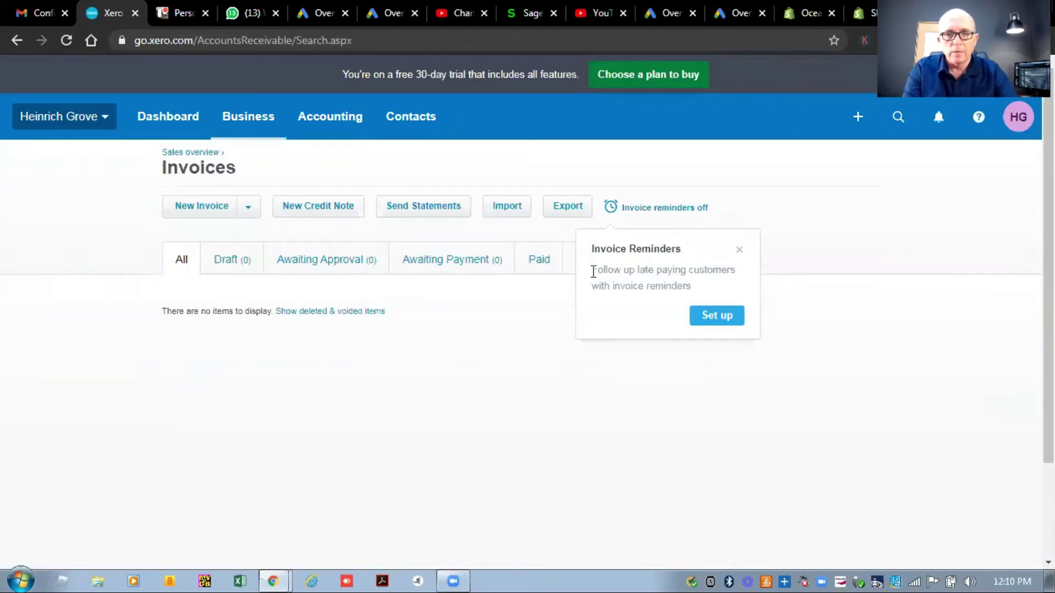
left_click(741, 253)
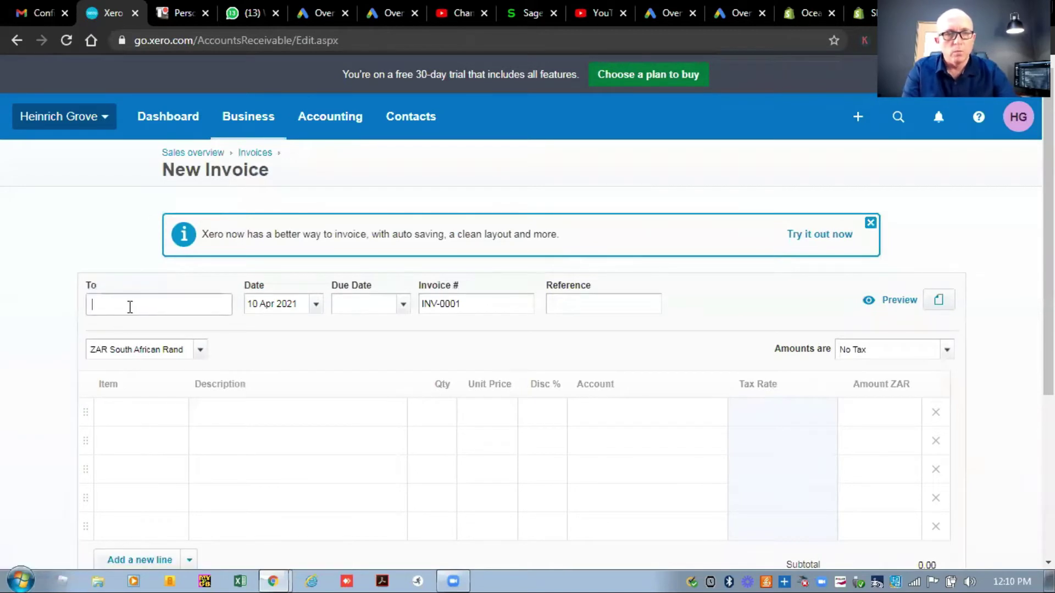
type("te")
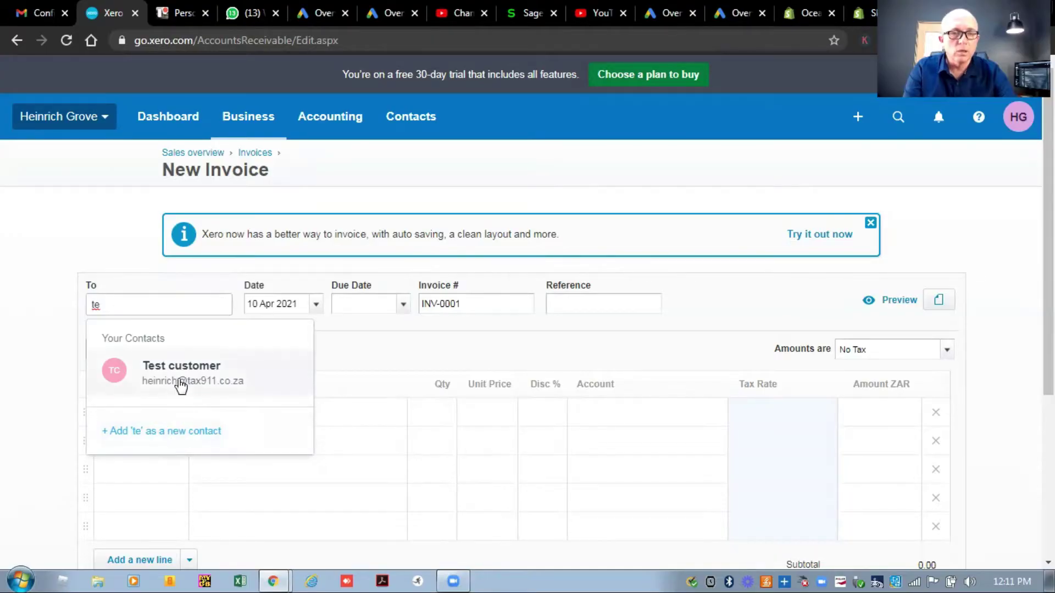
left_click(178, 378)
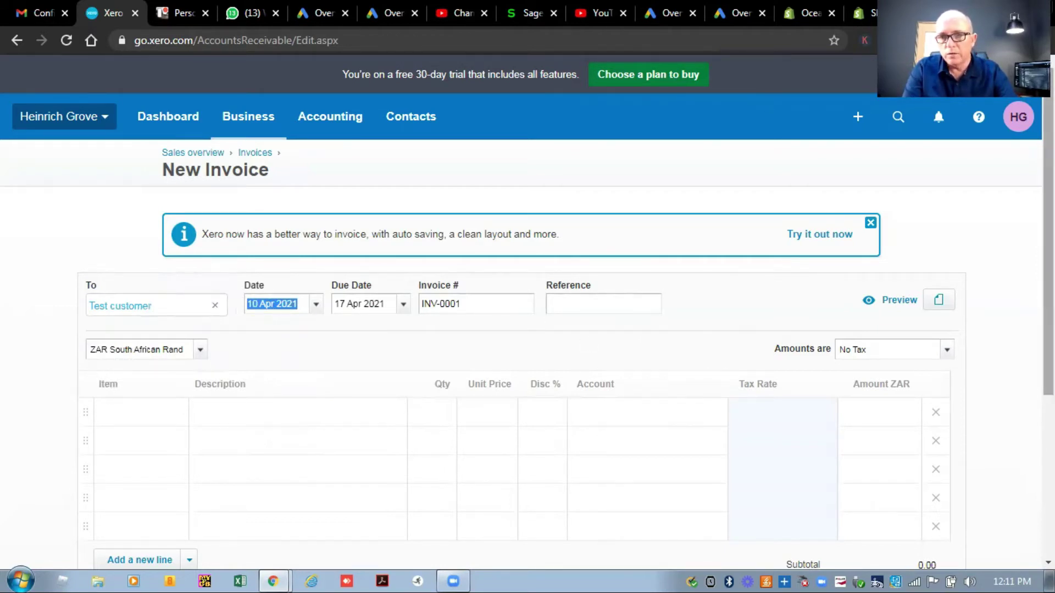
Create a new item from the first invoice line's Item dropdown.
scroll(527, 313, "down", 2)
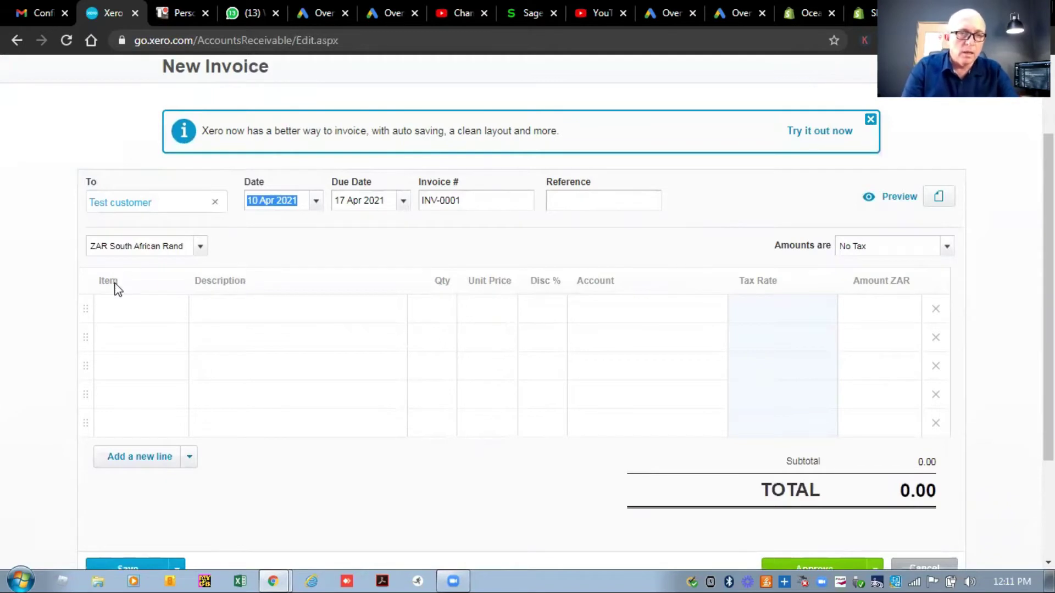
left_click(129, 285)
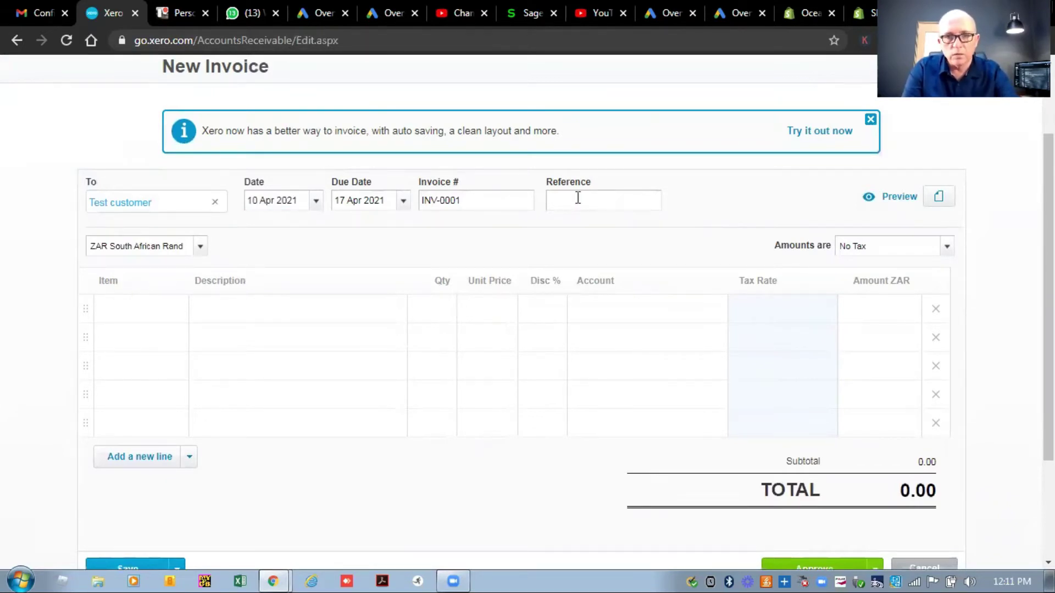
key("Tab")
key("Tab")
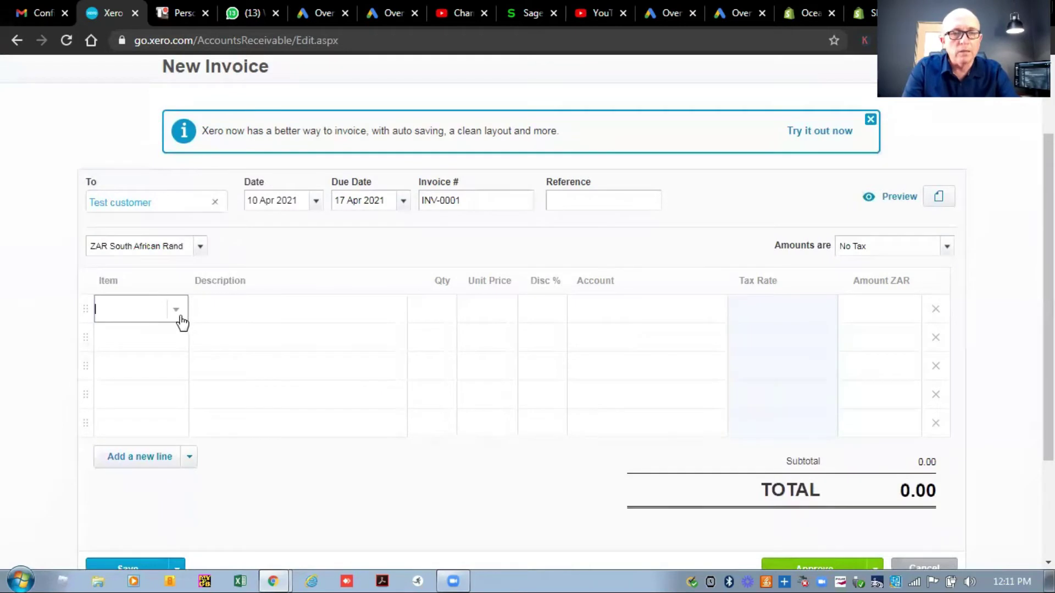
left_click(180, 317)
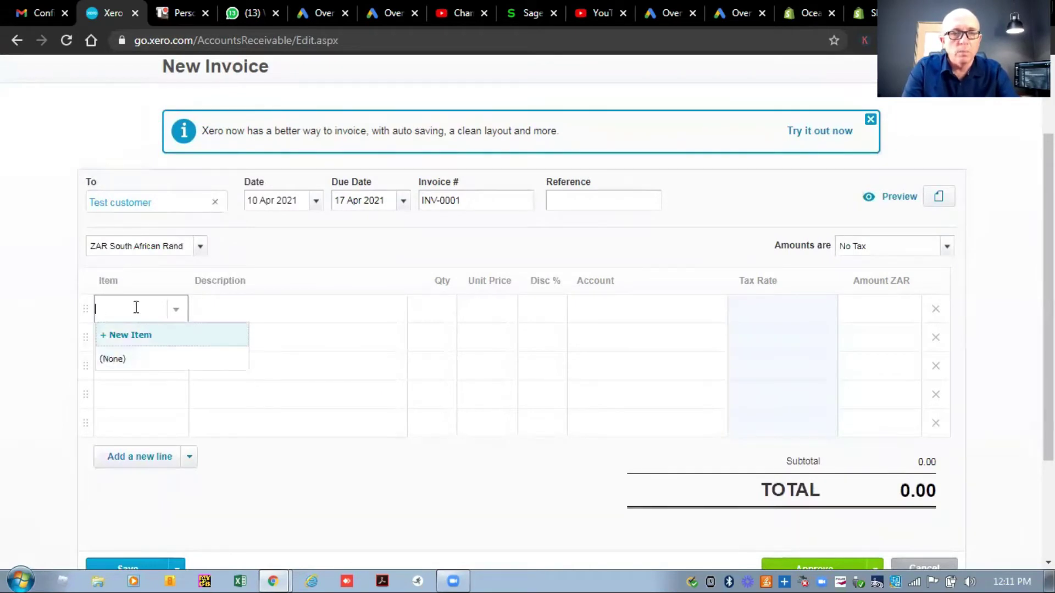
left_click(113, 337)
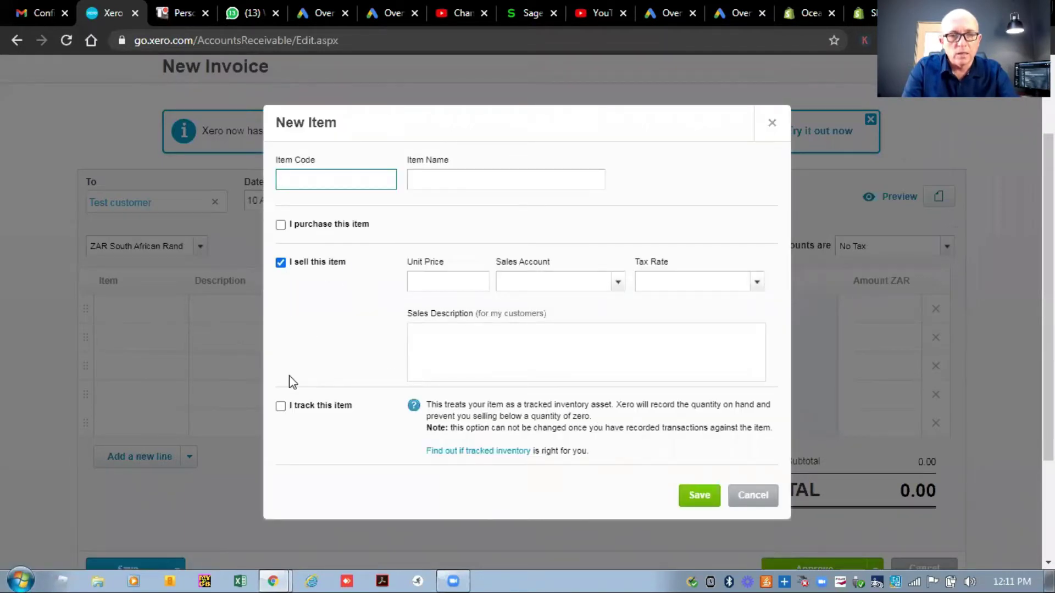
Mark the new item as tracked inventory with code 001 and name 'Stock'.
left_click(282, 406)
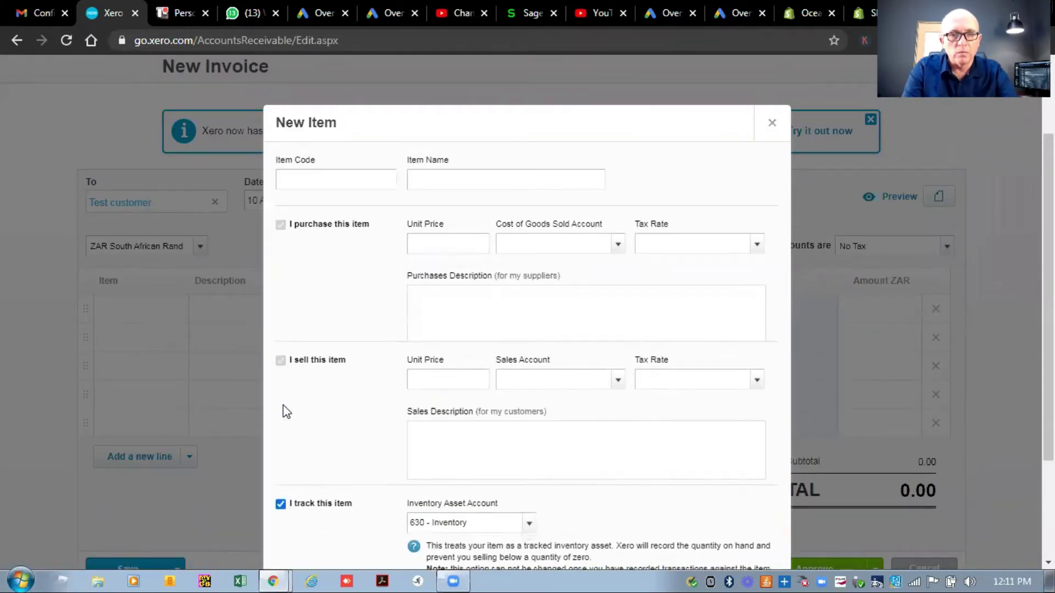
left_click(308, 185)
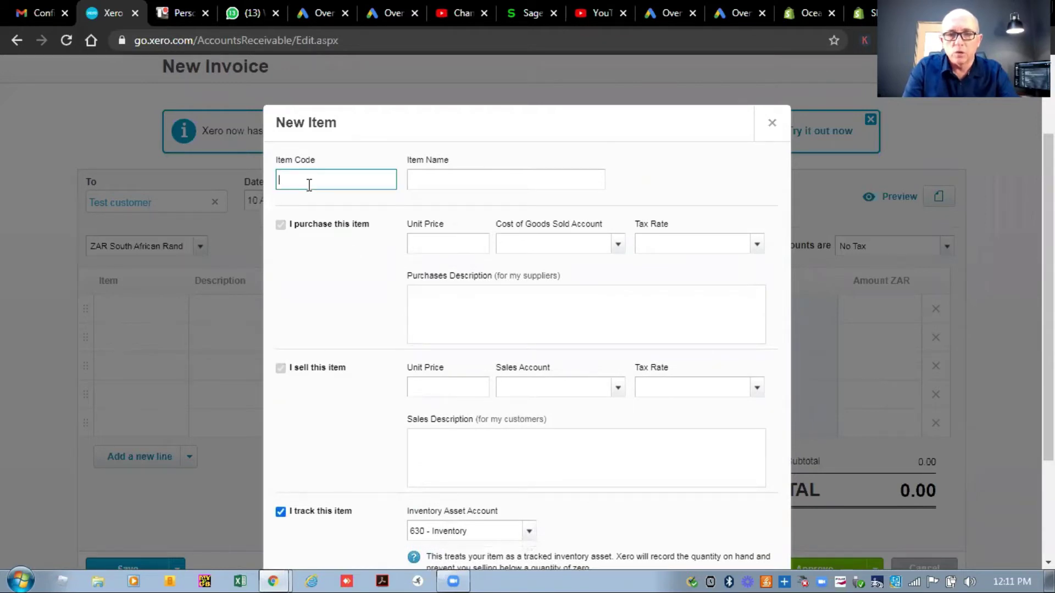
left_click(439, 184)
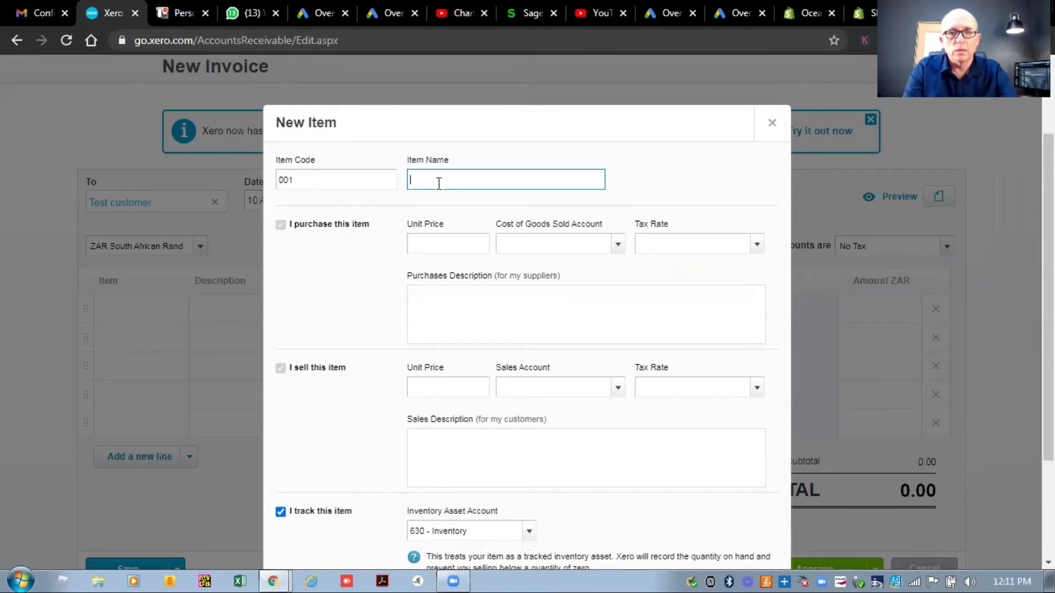
type("Stock")
key("Tab")
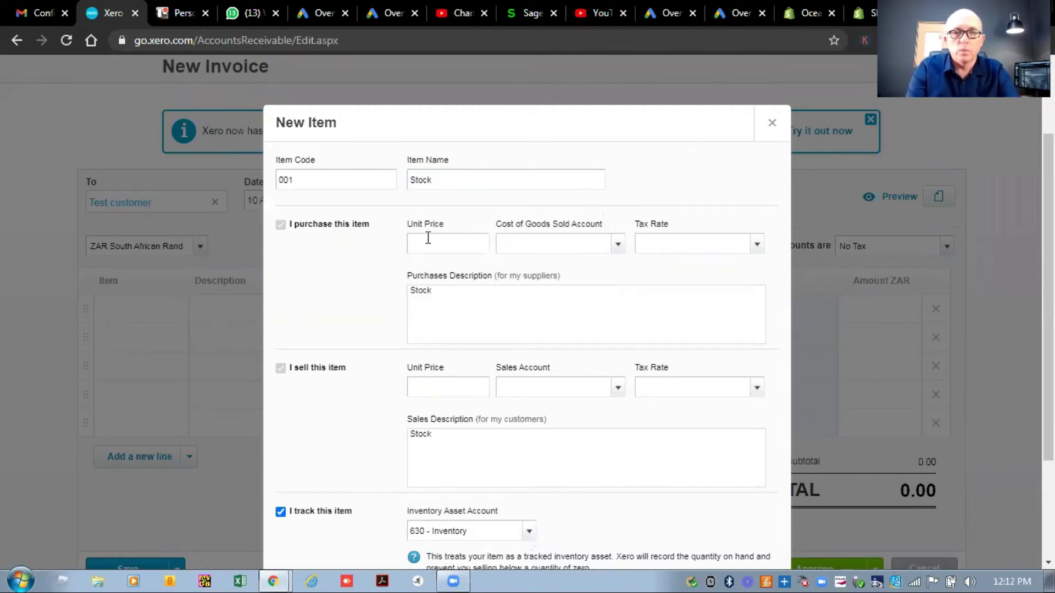
Set purchase price 100 to 310 - Cost of Goods Sold with No VAT (0%).
left_click(430, 241)
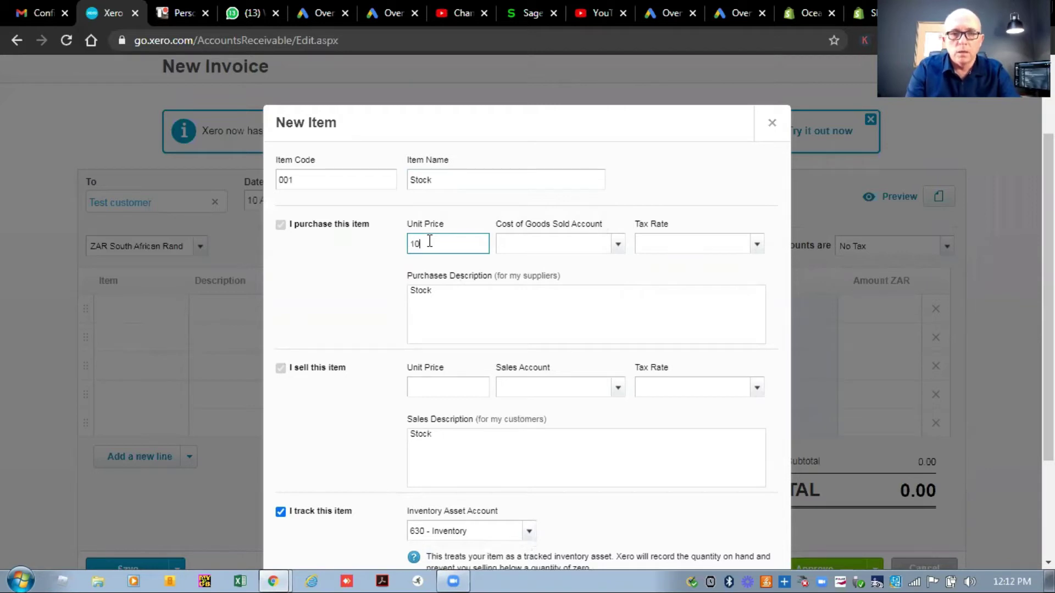
left_click(520, 244)
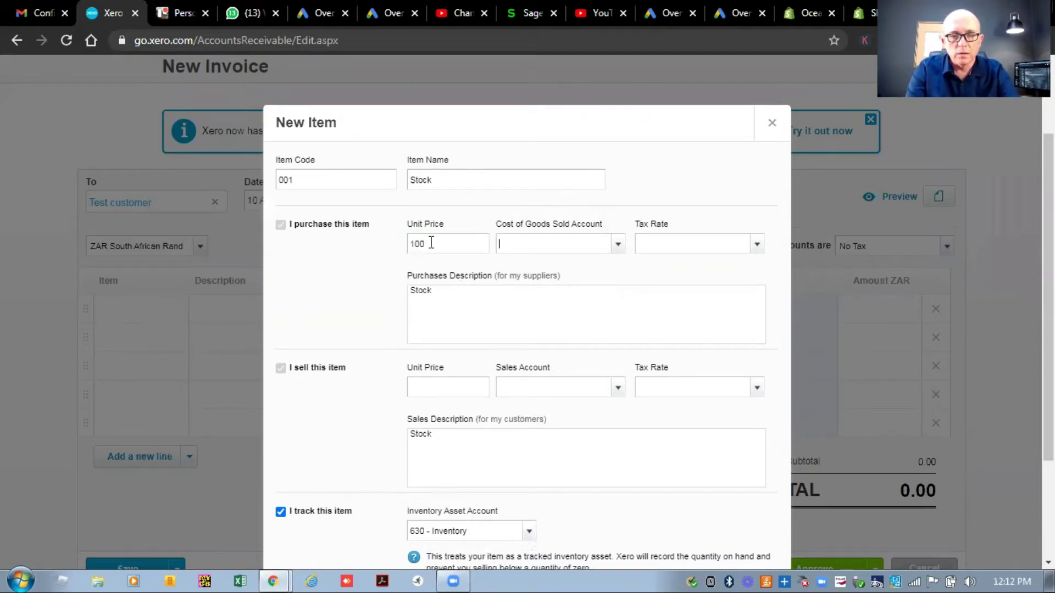
left_click(618, 245)
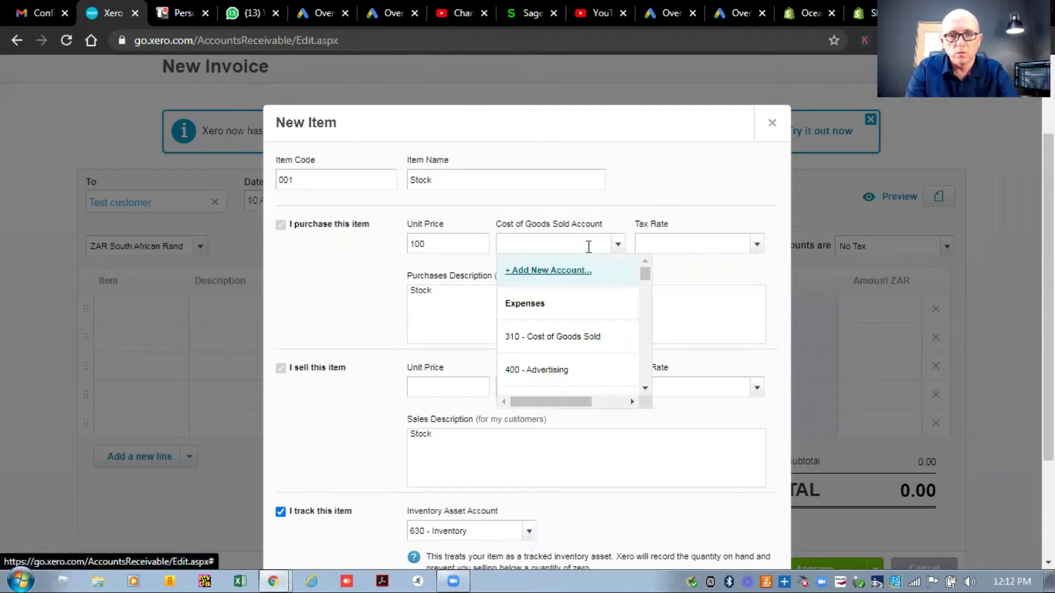
left_click(575, 336)
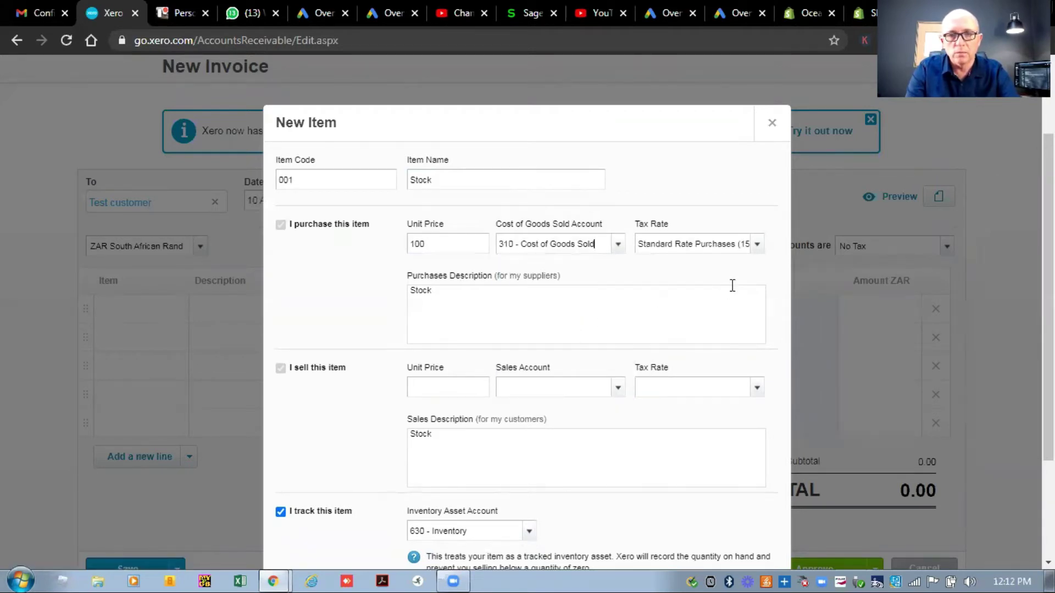
left_click(757, 245)
left_click(756, 246)
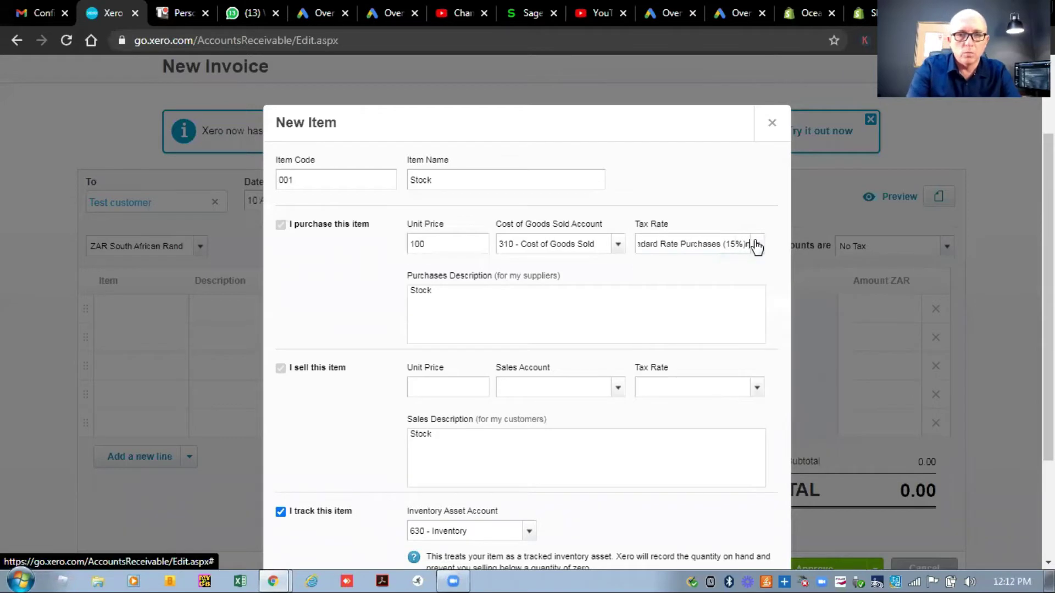
left_click(756, 245)
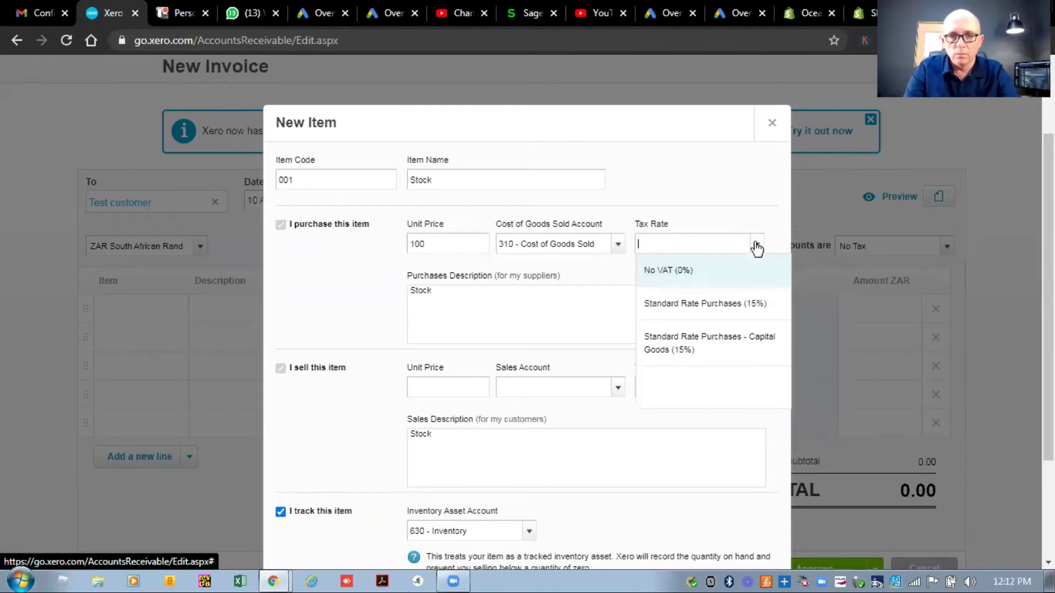
left_click(693, 272)
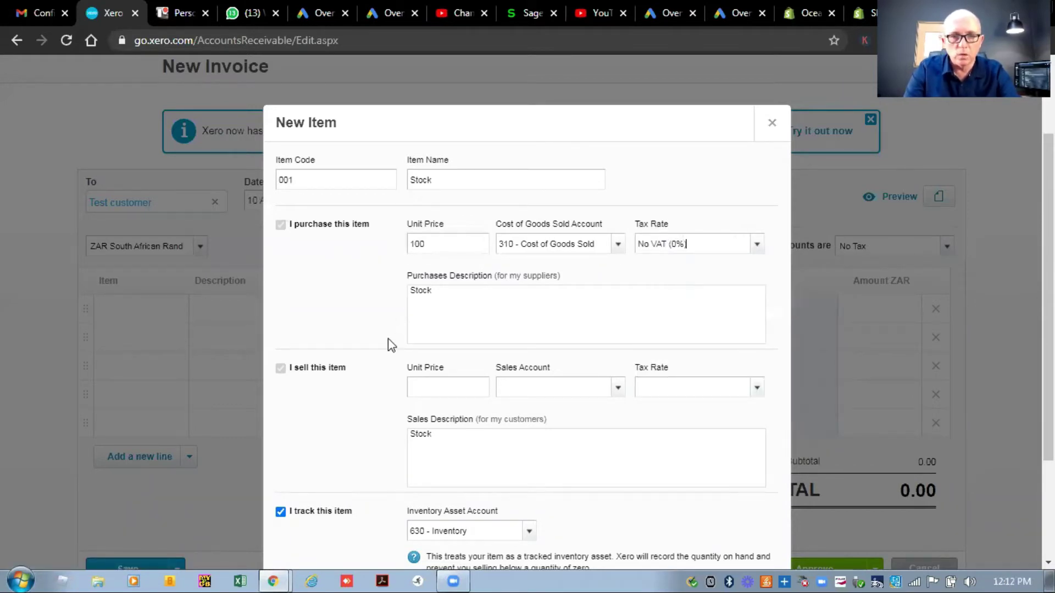
Set sale price 150 to 200 - Sales with No VAT (0%).
left_click(428, 386)
left_click(524, 386)
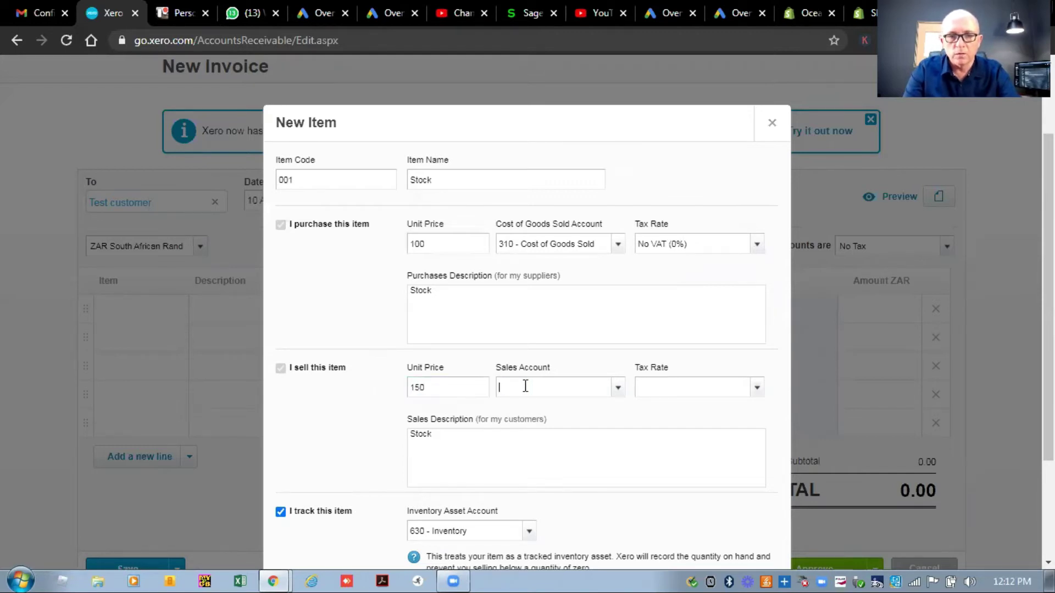
left_click(617, 389)
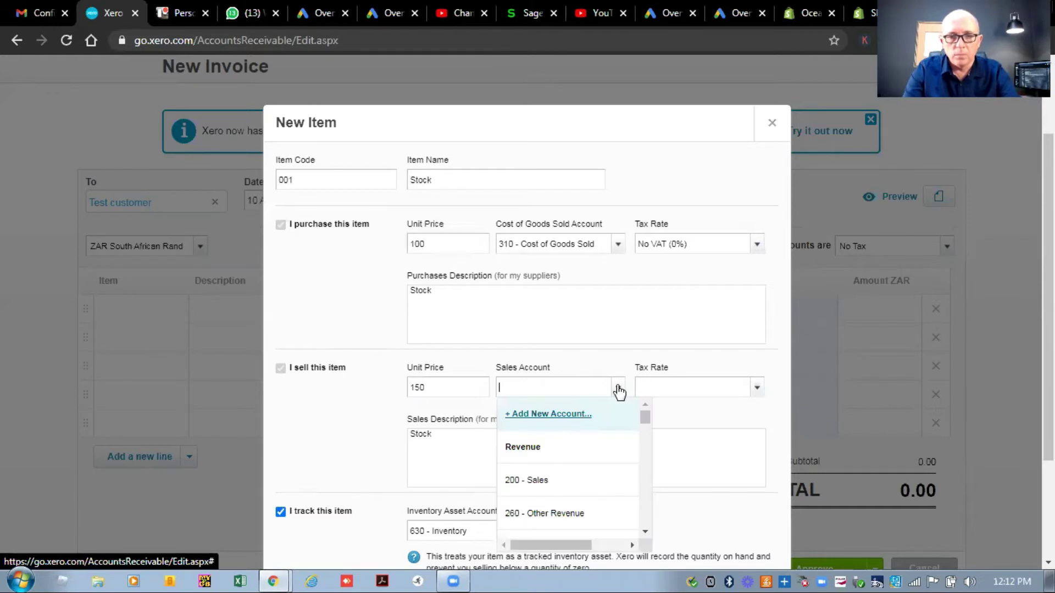
left_click(552, 477)
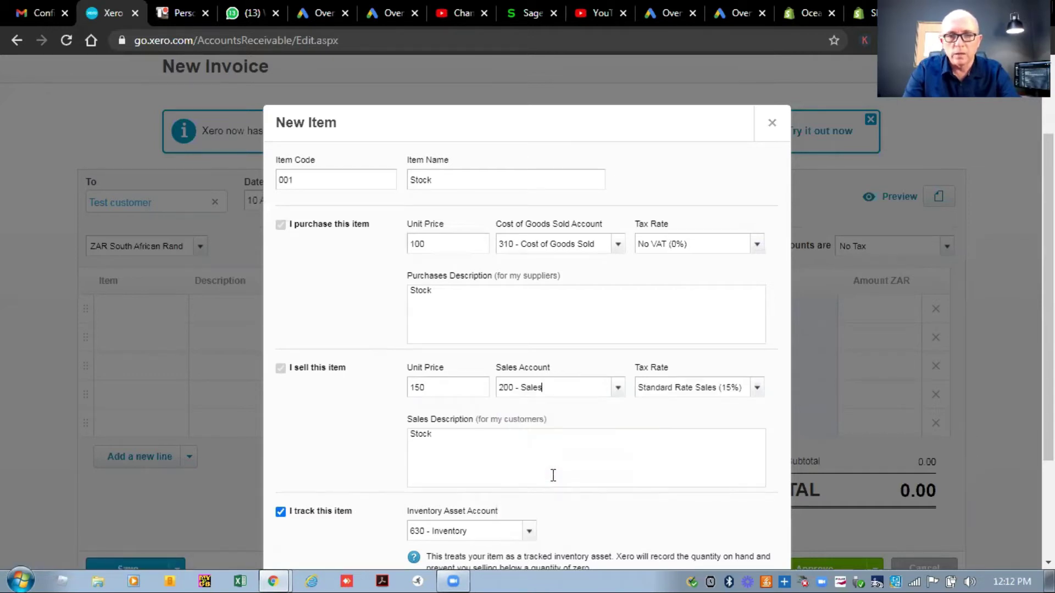
left_click(754, 388)
left_click(700, 444)
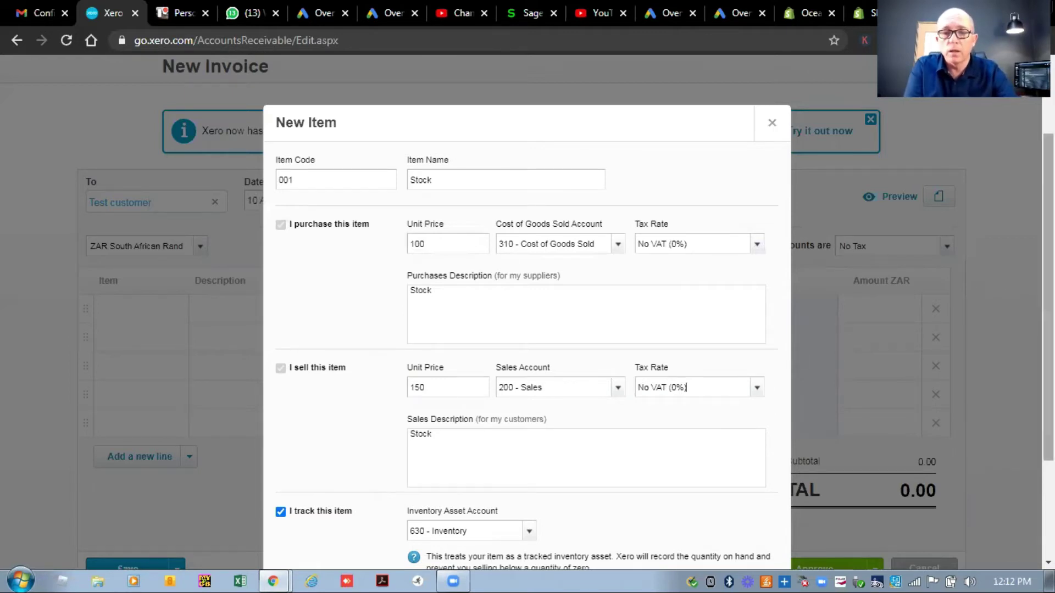
Look over the Stock item form, then close it without saving.
scroll(528, 307, "down", 3)
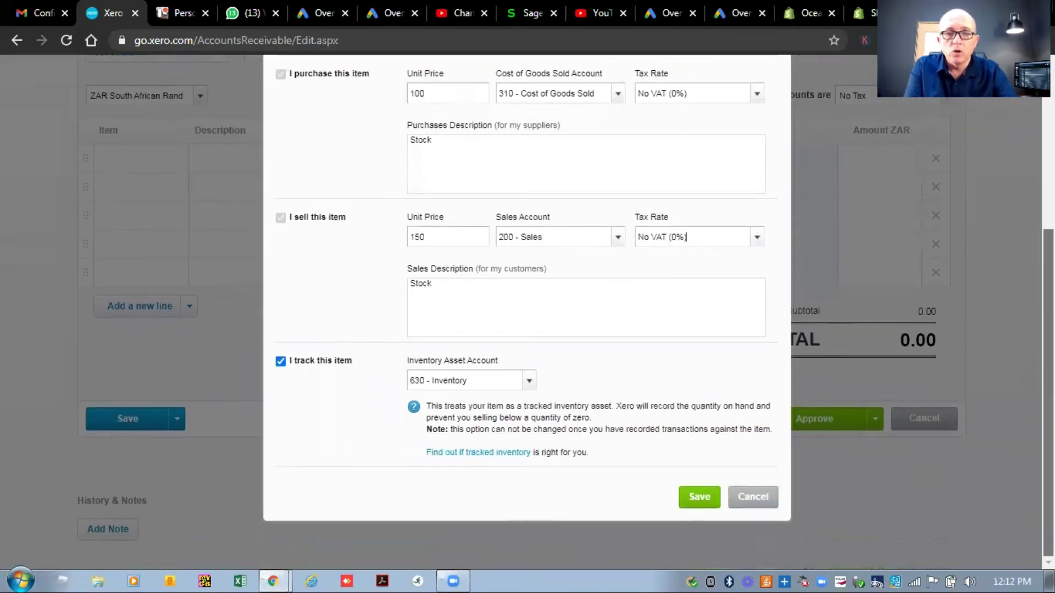
scroll(990, 276, "up", 3)
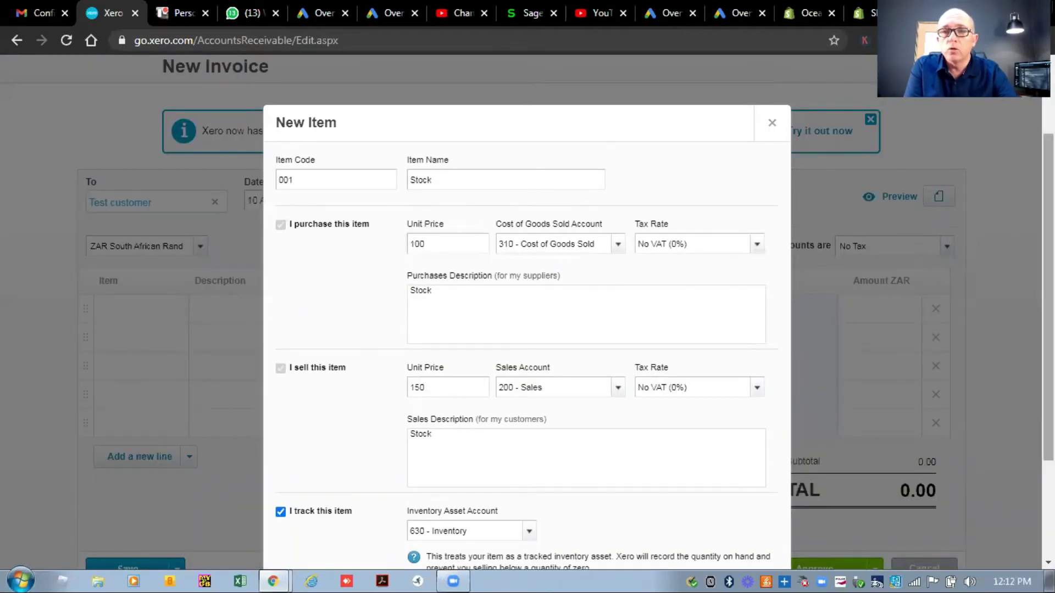
scroll(1023, 219, "down", 1)
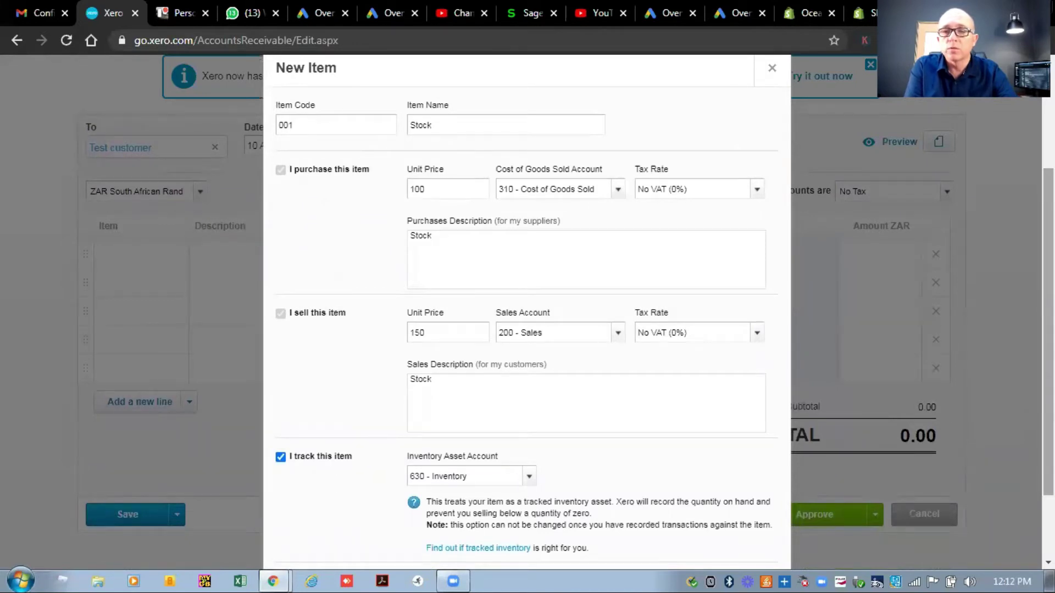
scroll(1022, 219, "down", 1)
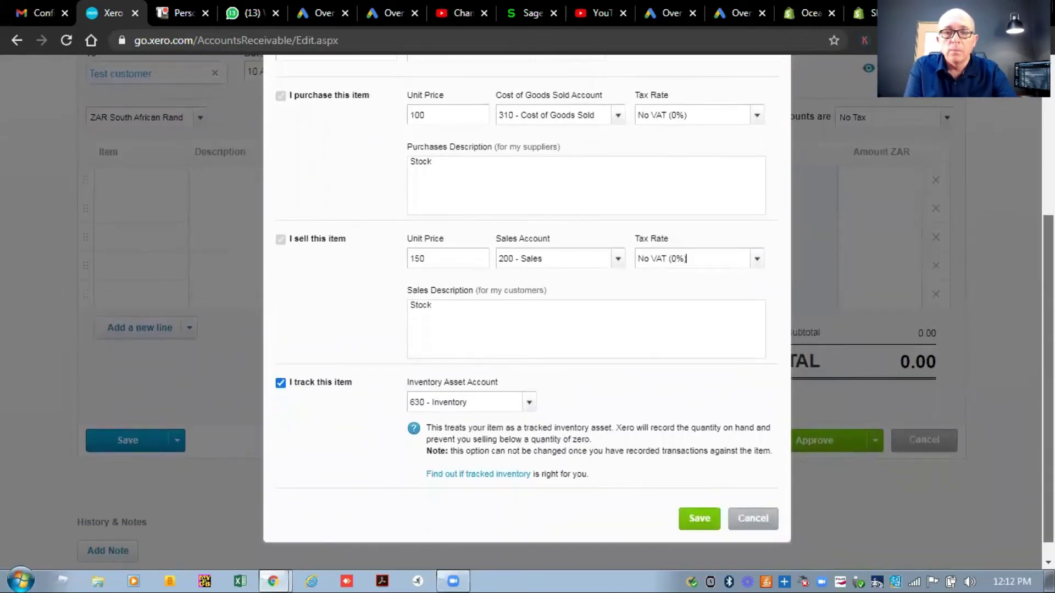
scroll(1026, 230, "up", 2)
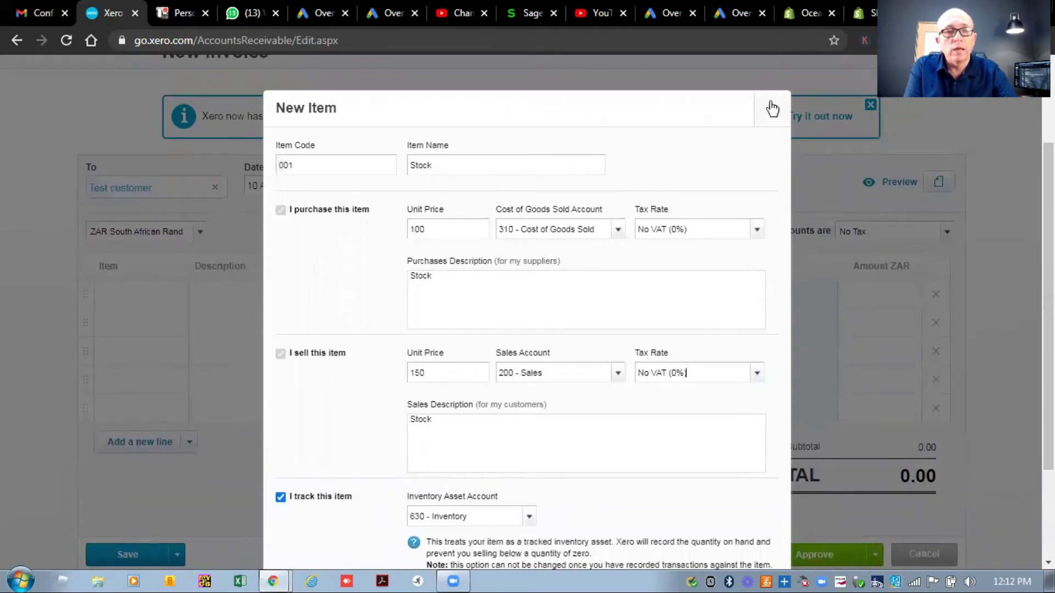
left_click(772, 109)
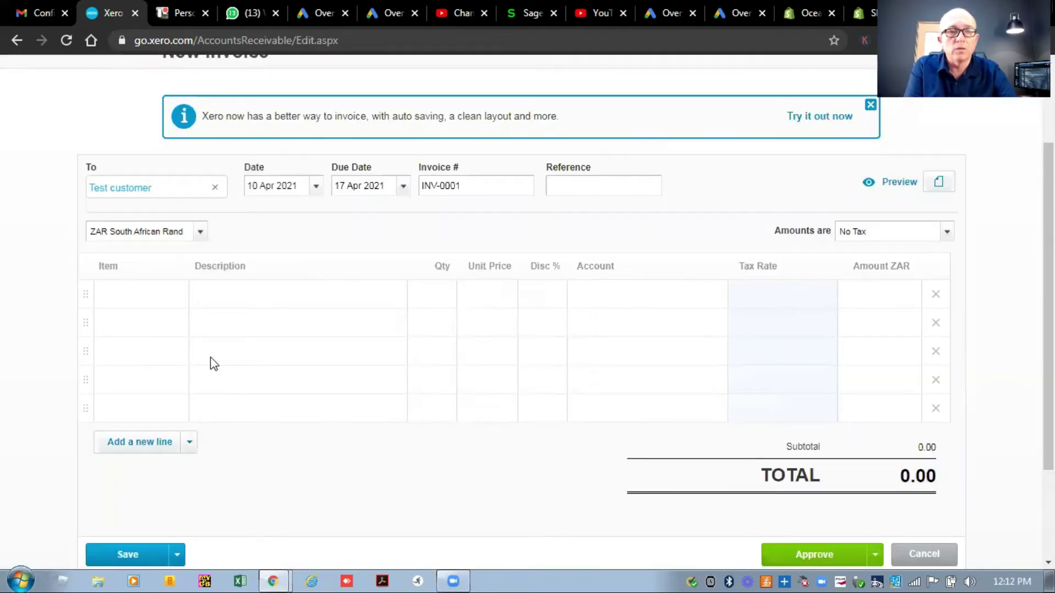
Add a Consulting line: quantity 1 at 500.00 to 200 - Sales with No VAT.
mouse_move(124, 190)
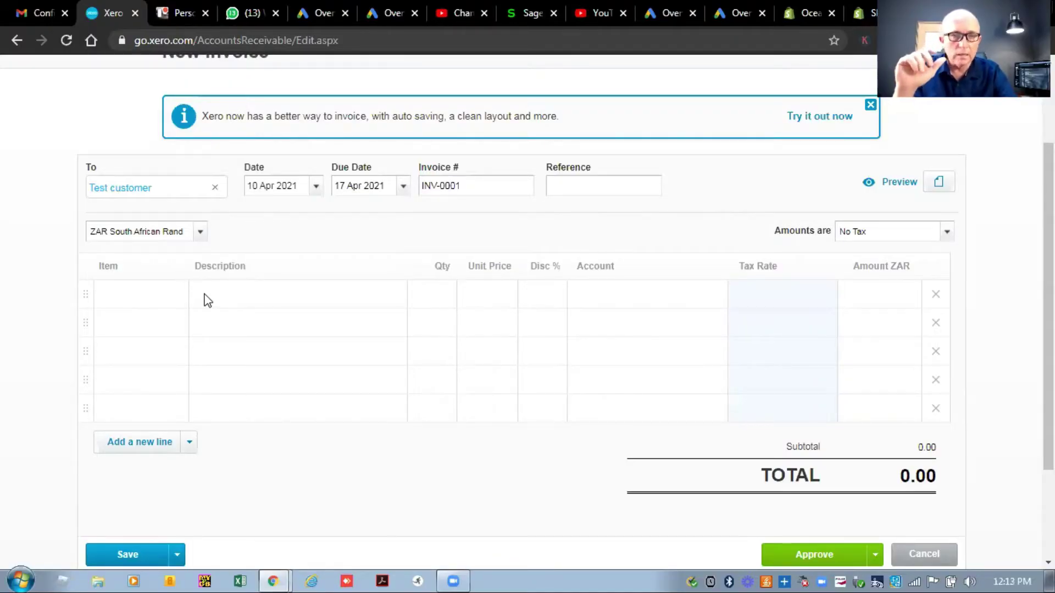
left_click(209, 289)
type("Consulting")
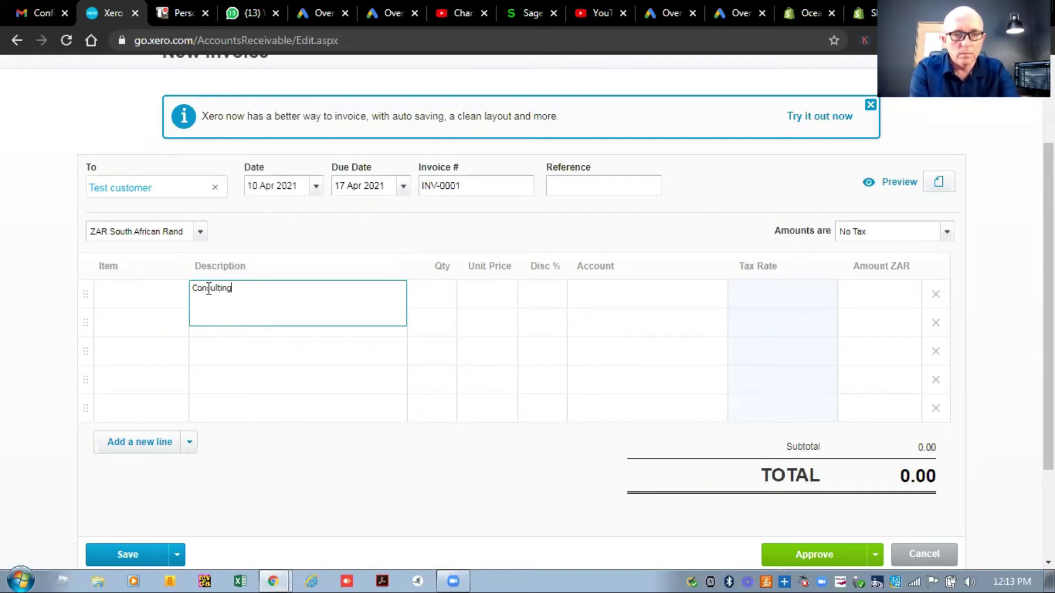
key("Tab")
key("Tab")
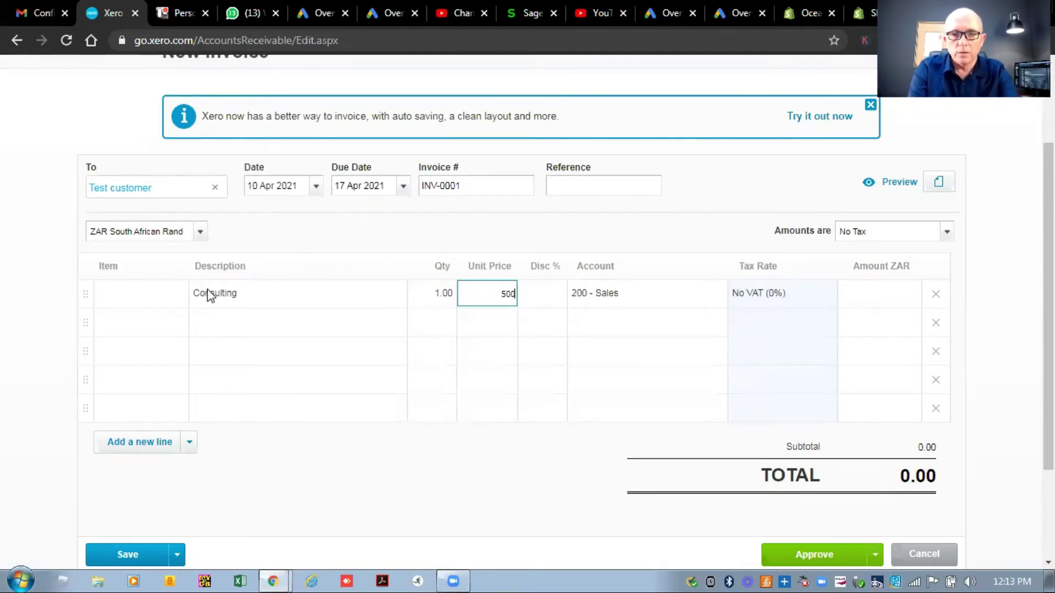
key("Tab")
key("Tab")
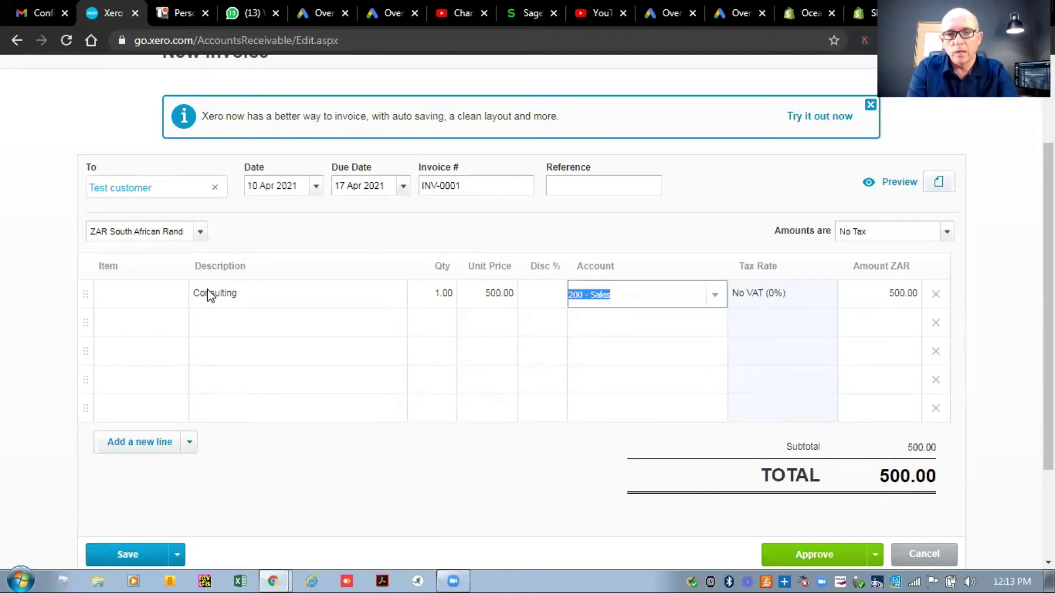
key("Tab")
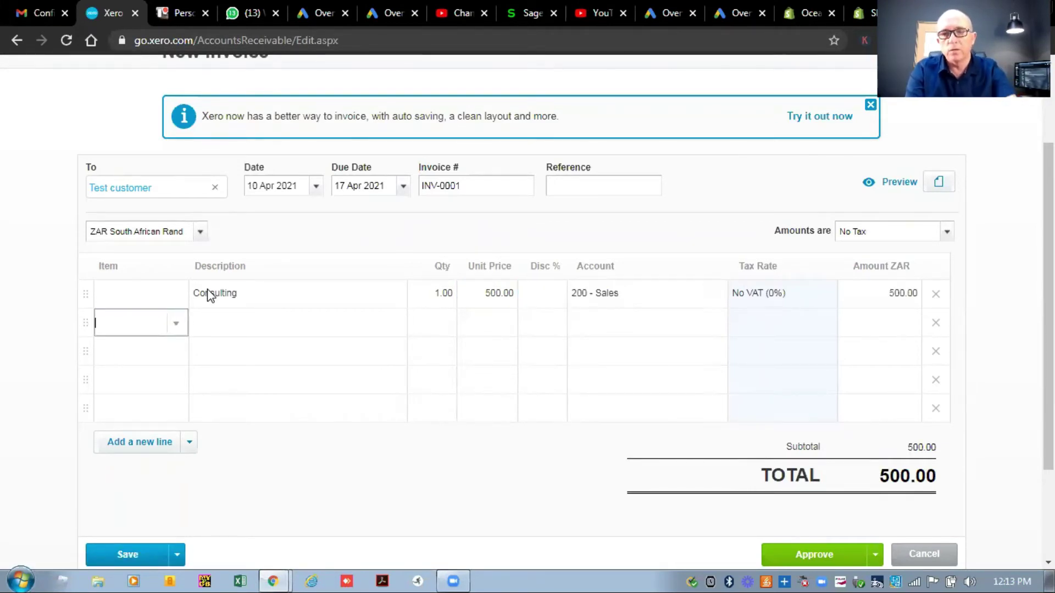
left_click(956, 345)
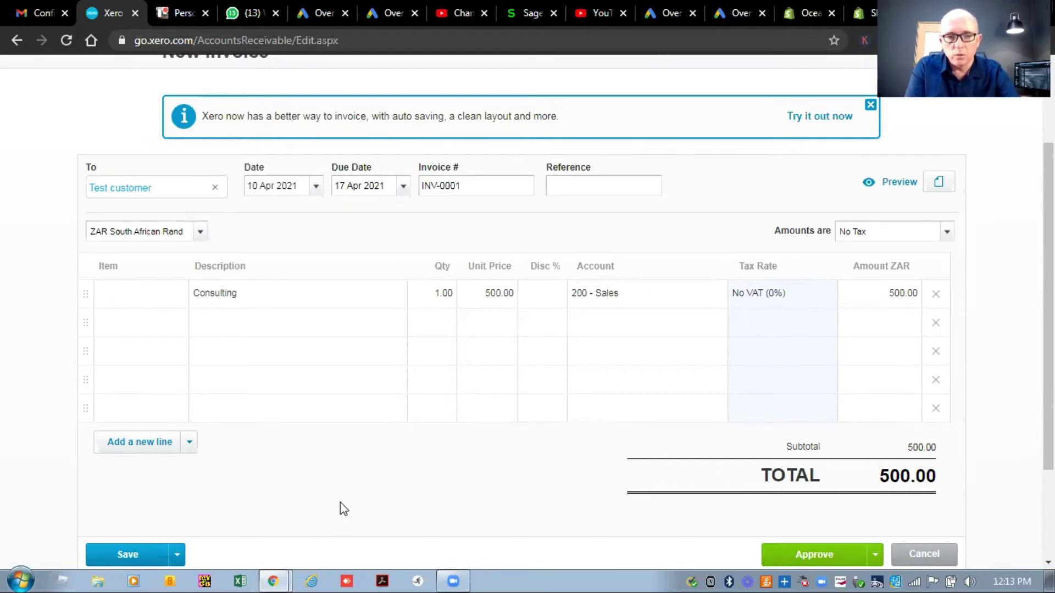
Approve invoice INV-0001 so it shows Awaiting Payment for 500.00.
left_click(808, 556)
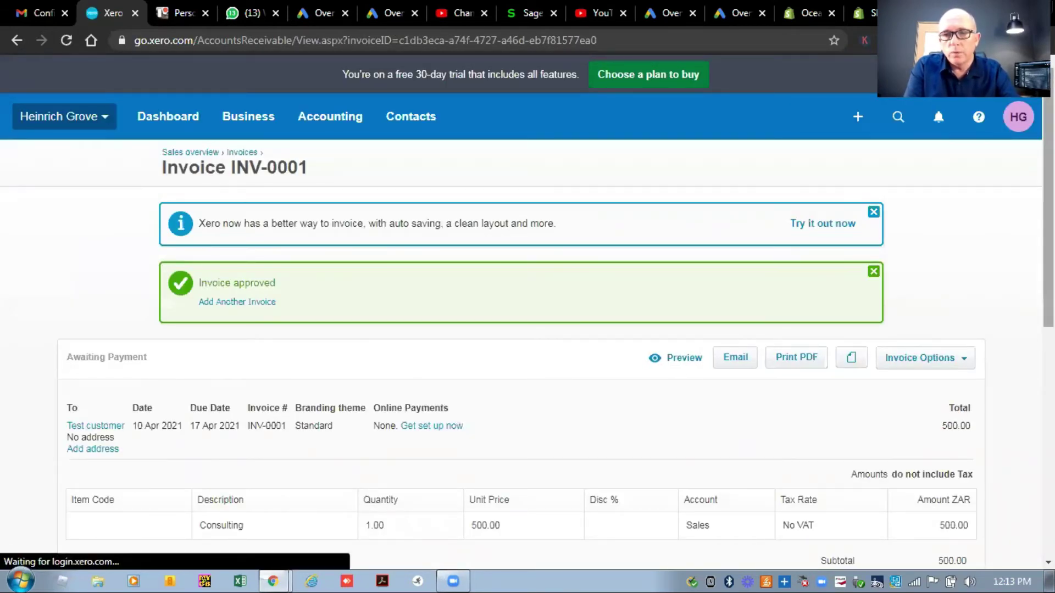
scroll(527, 311, "down", 2)
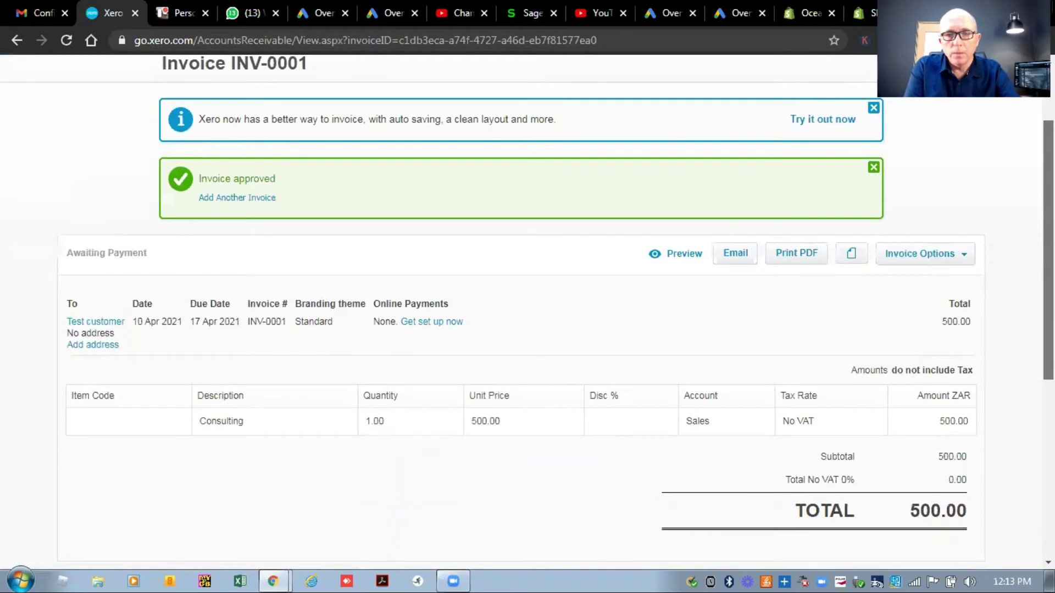
Email invoice INV-0001 to Test customer with its files included as attachments.
left_click(733, 258)
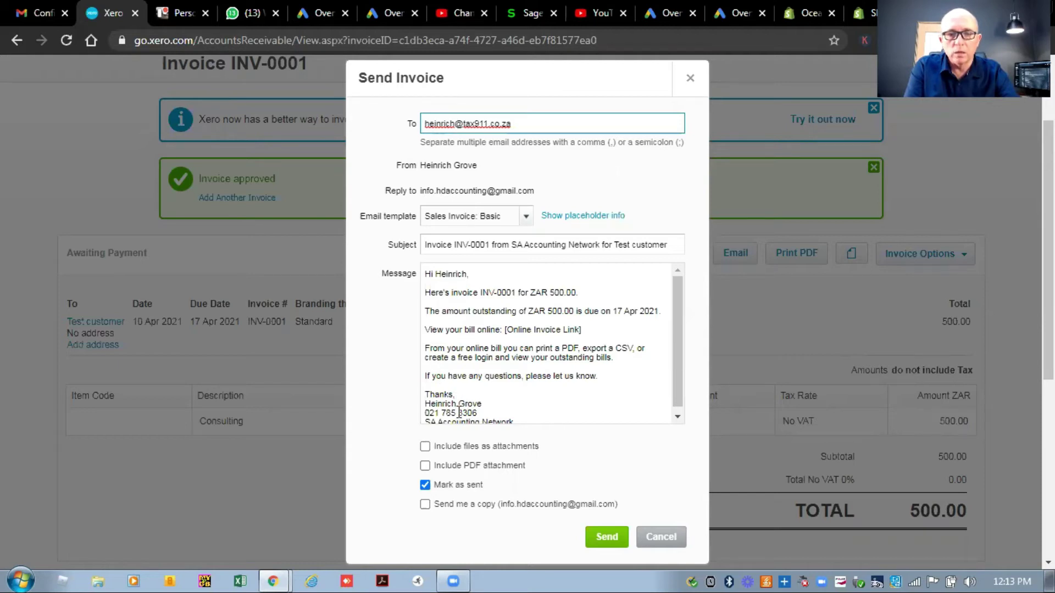
left_click(425, 446)
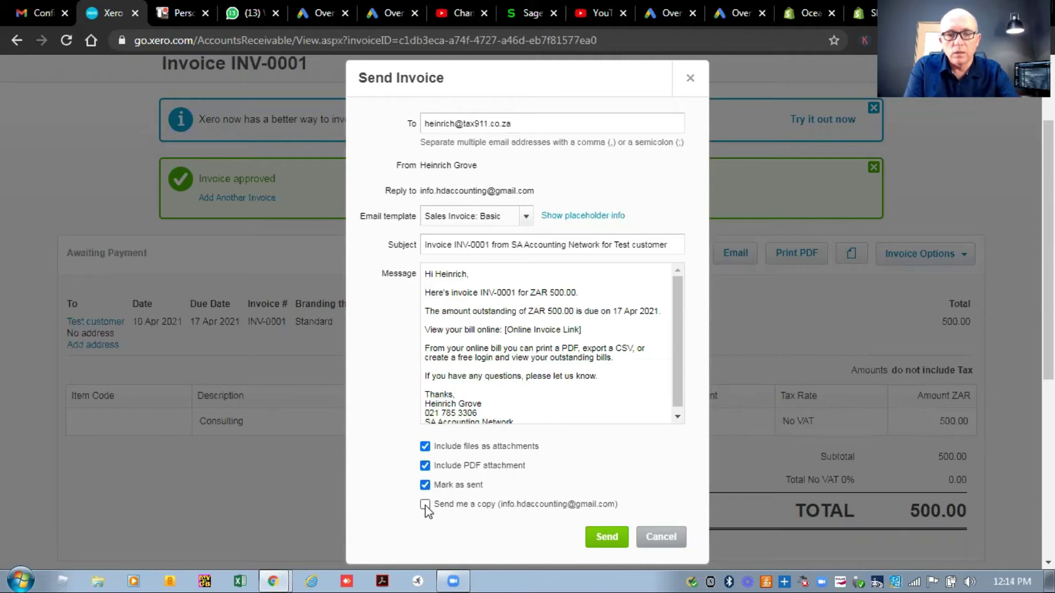
left_click(599, 542)
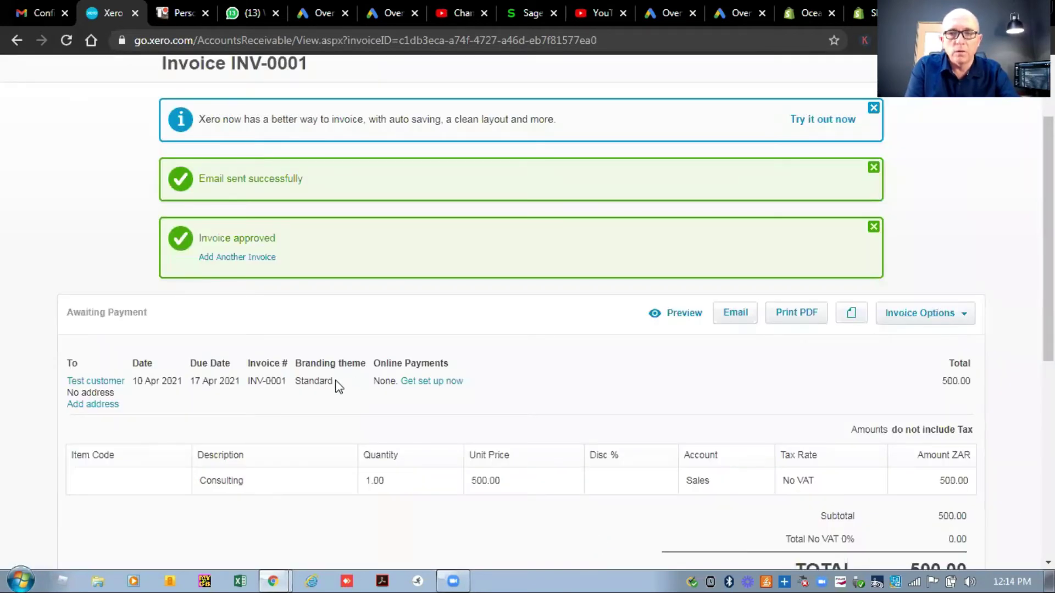
scroll(322, 397, "up", 1)
scroll(323, 398, "up", 2)
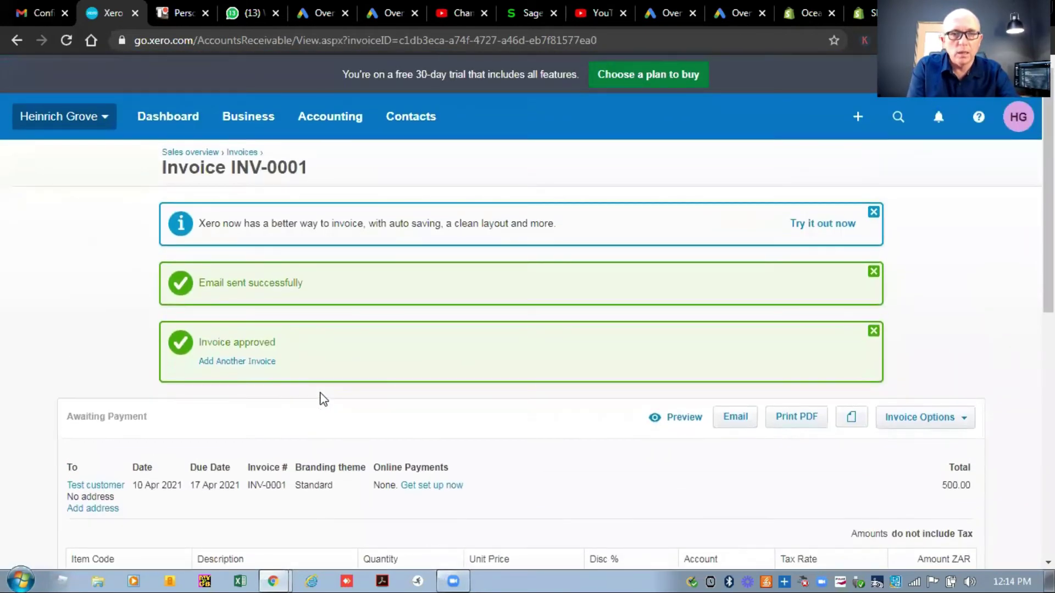
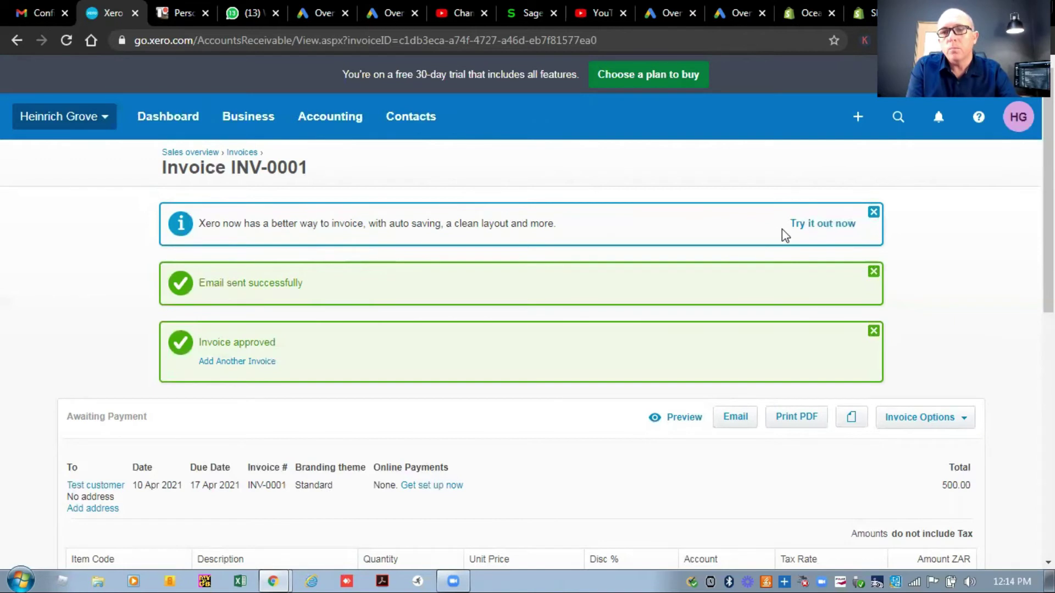
Switch sent invoice INV-0001 to the newer invoicing layout.
left_click(830, 230)
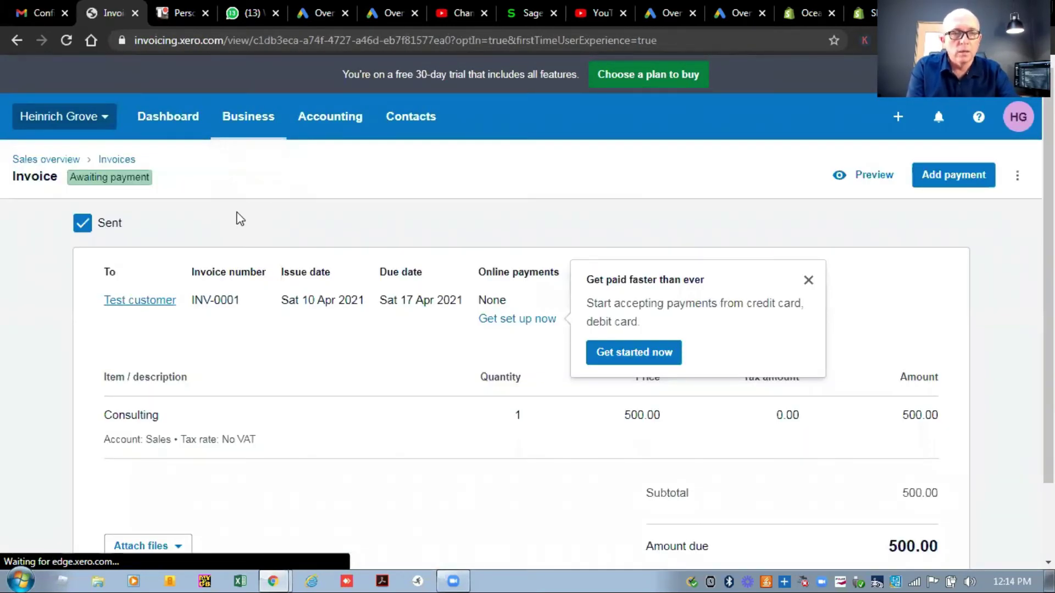
Go from invoice INV-0001 to the Invoices list via Business > Invoices.
scroll(236, 215, "down", 2)
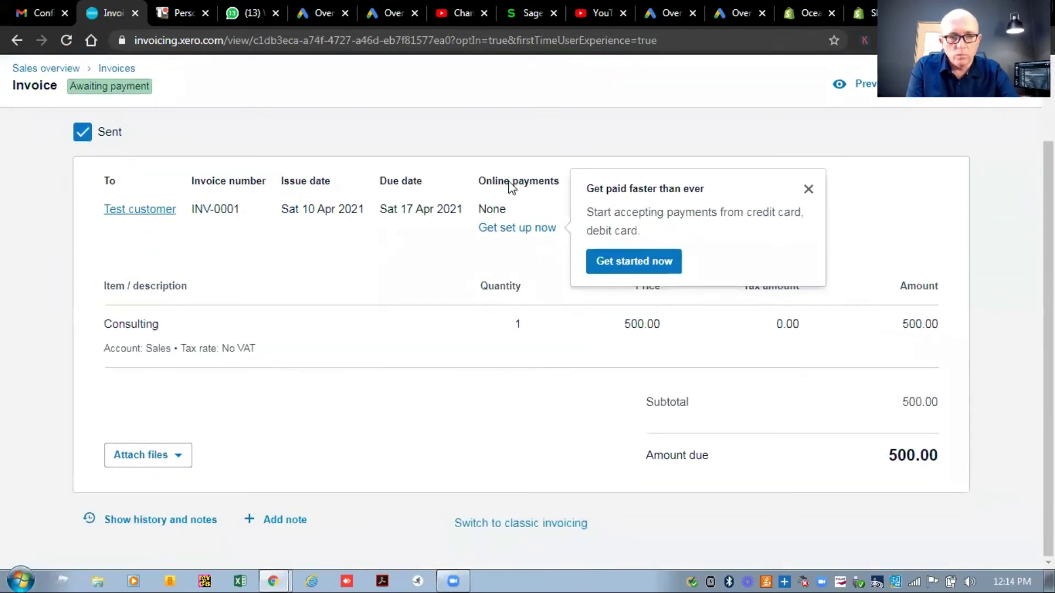
scroll(536, 236, "up", 2)
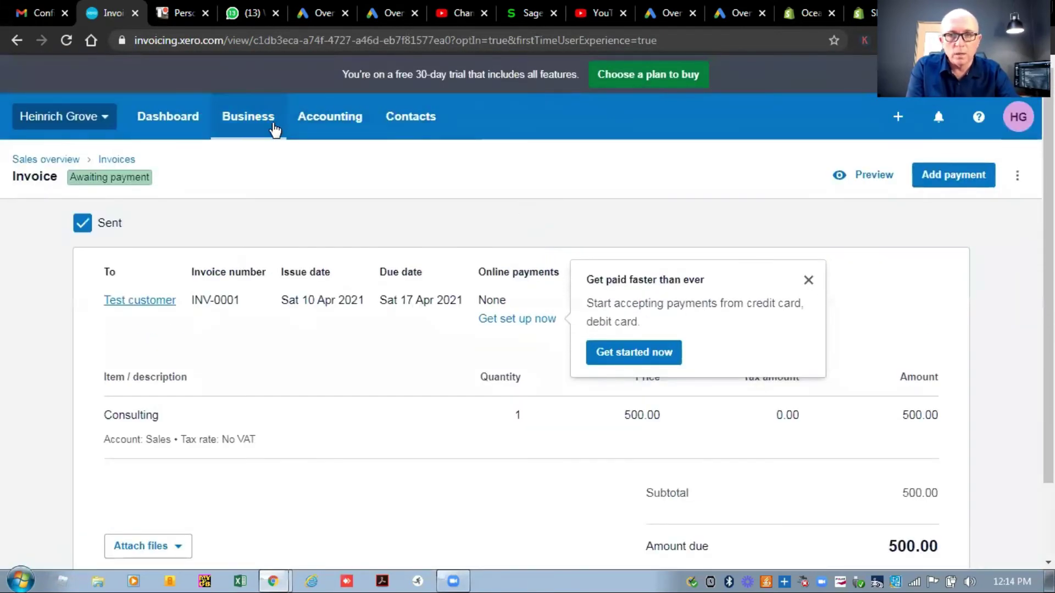
left_click(236, 125)
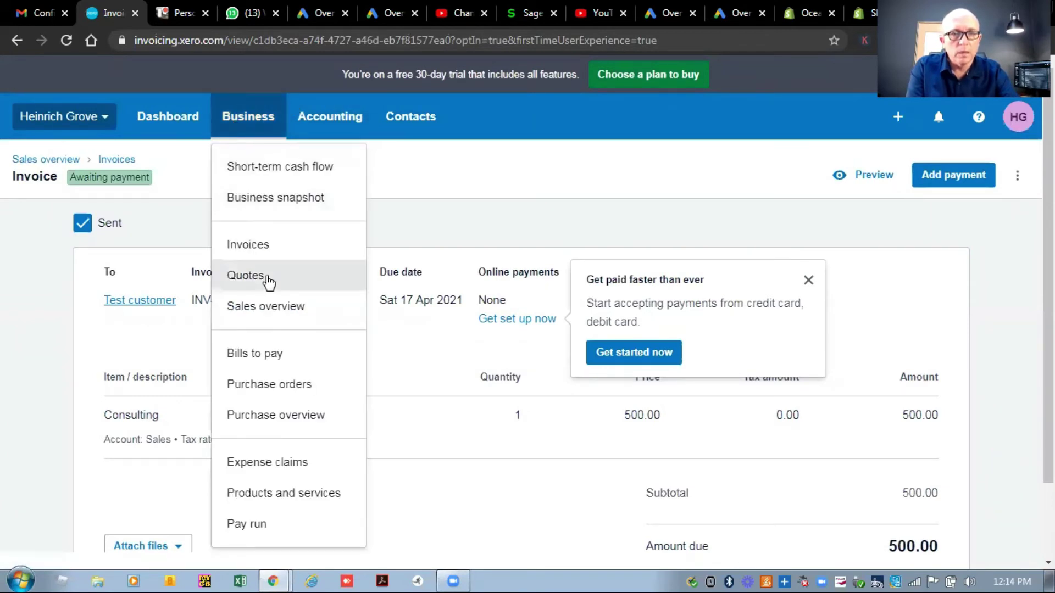
left_click(245, 245)
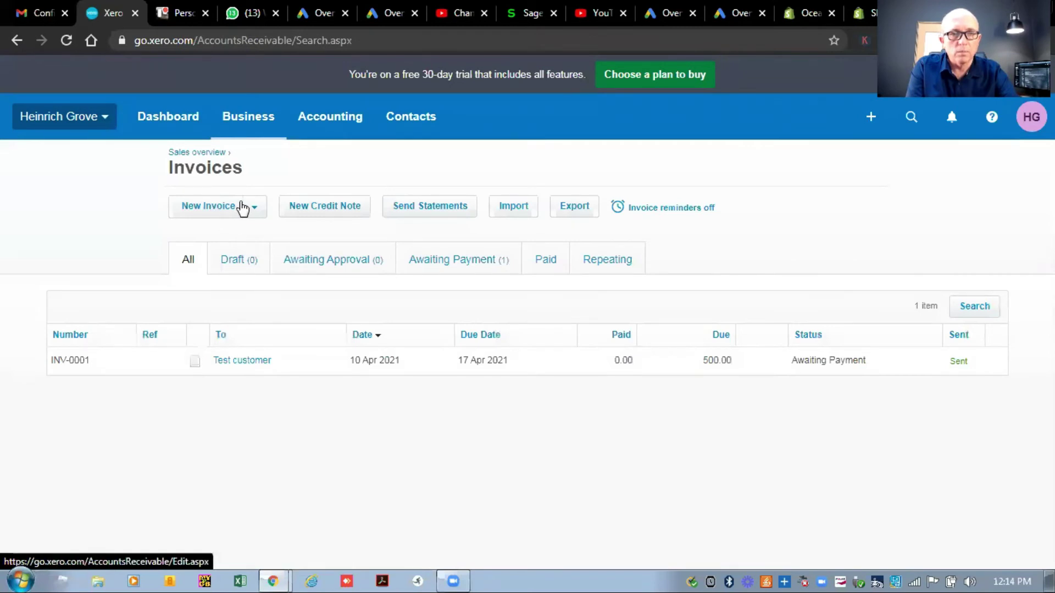
Start a new invoice and add the typed customer name as a new contact.
left_click(223, 206)
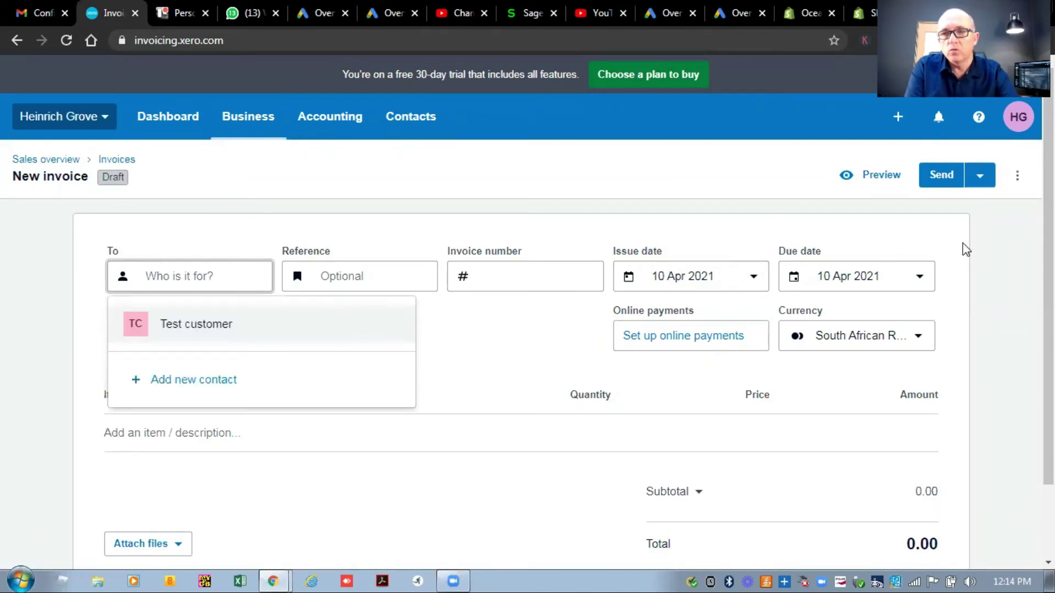
scroll(1047, 244, "down", 1)
scroll(1048, 244, "down", 1)
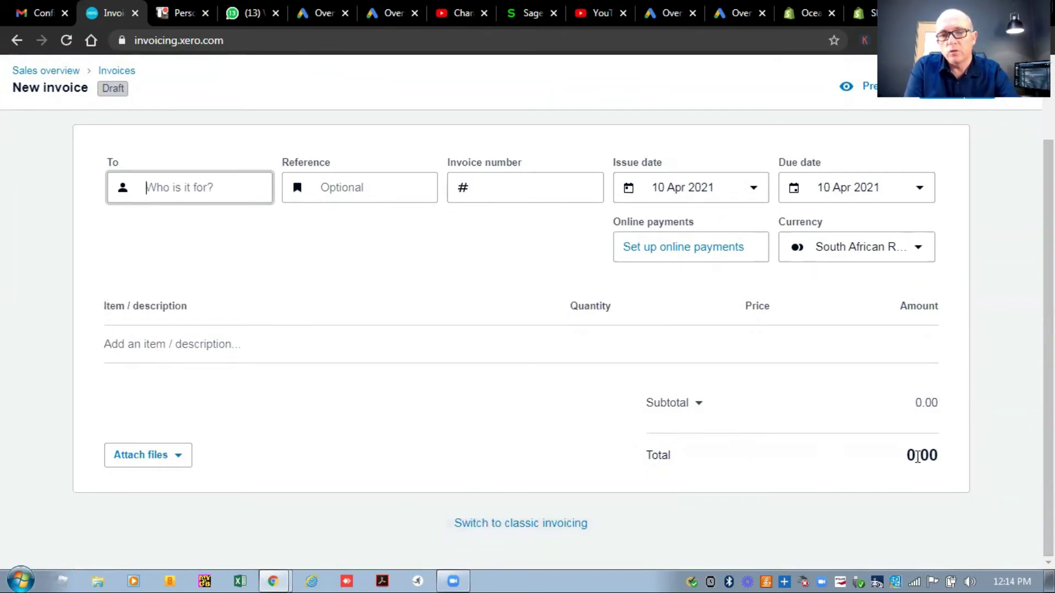
scroll(1048, 329, "up", 2)
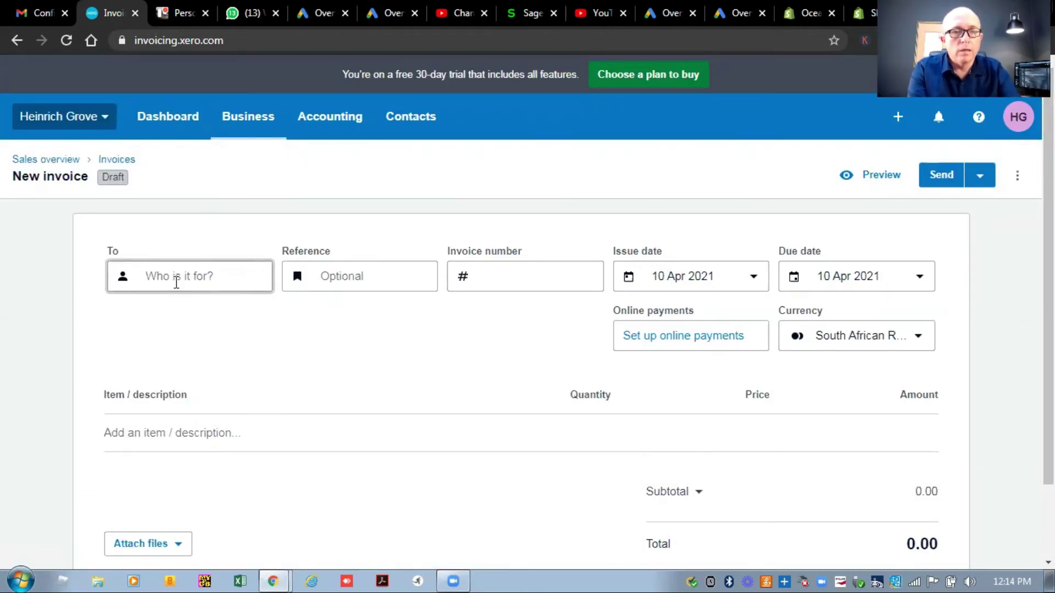
type("hEINRIC")
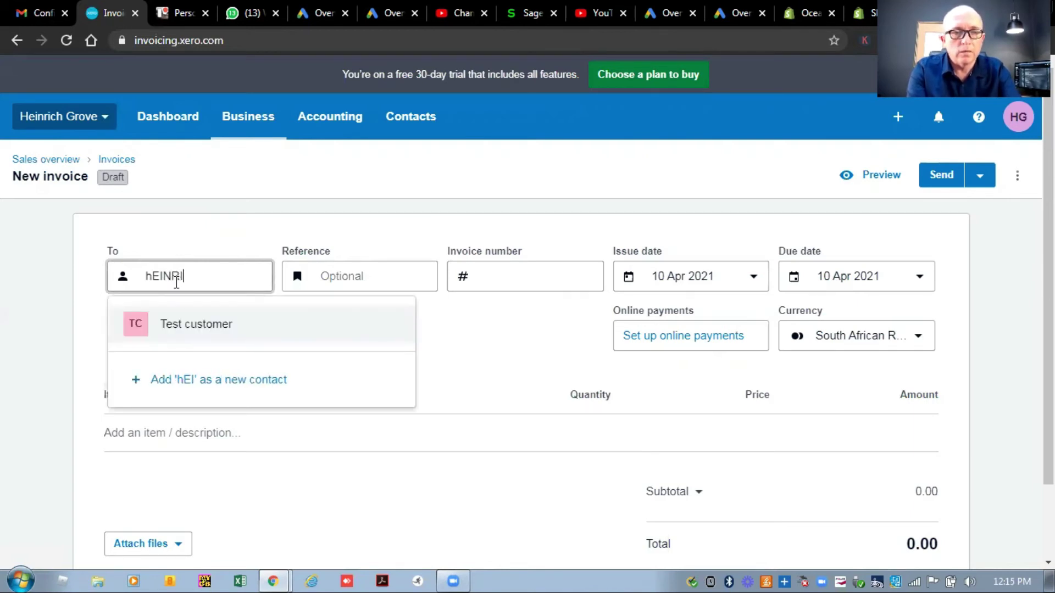
key("BackSpace")
key("BackSpace")
key("BackSpace")
key("BackSpace")
key("BackSpace")
key("BackSpace")
key("BackSpace")
type("Heinrich")
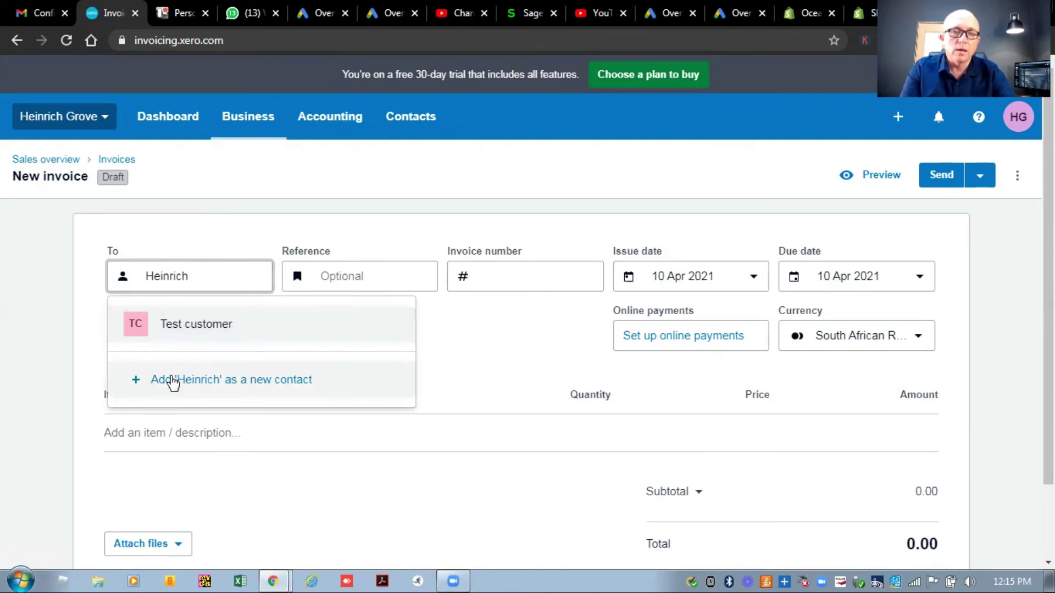
left_click(172, 380)
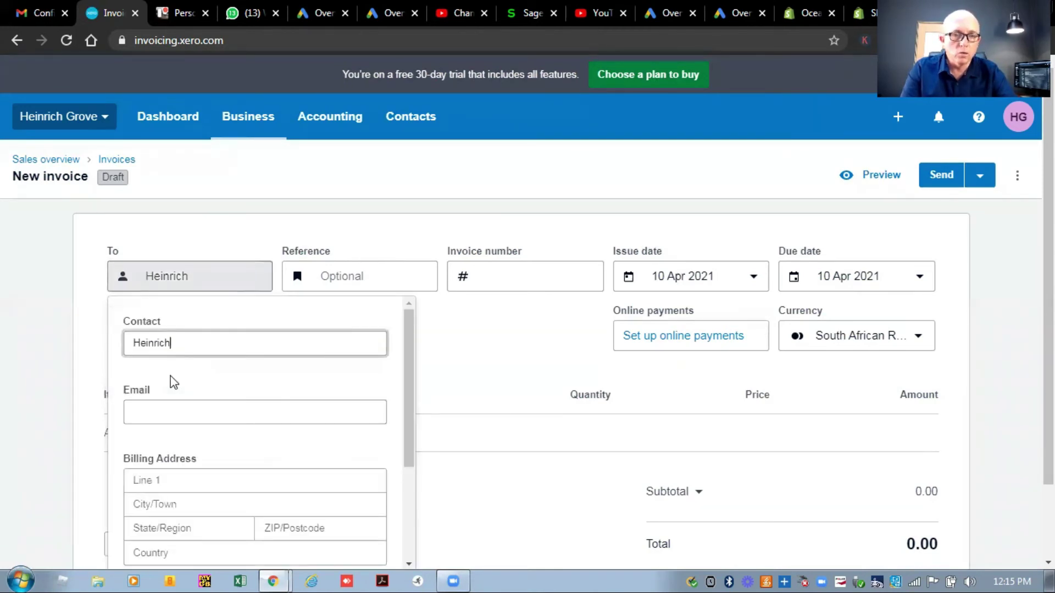
Autofill the contact's saved e-mail and Western Cape billing address, then save the contact.
left_click(176, 415)
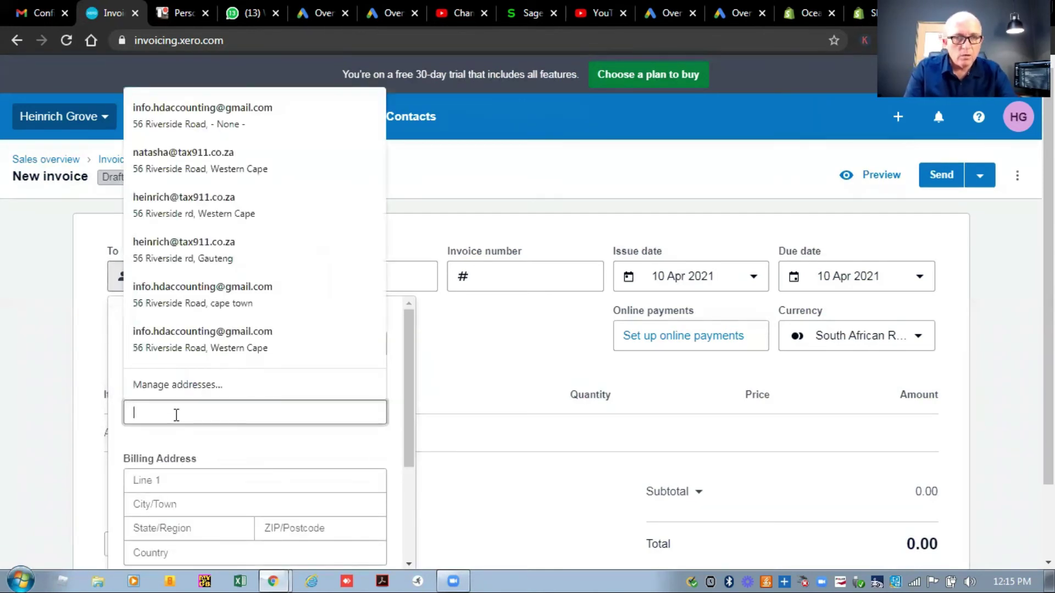
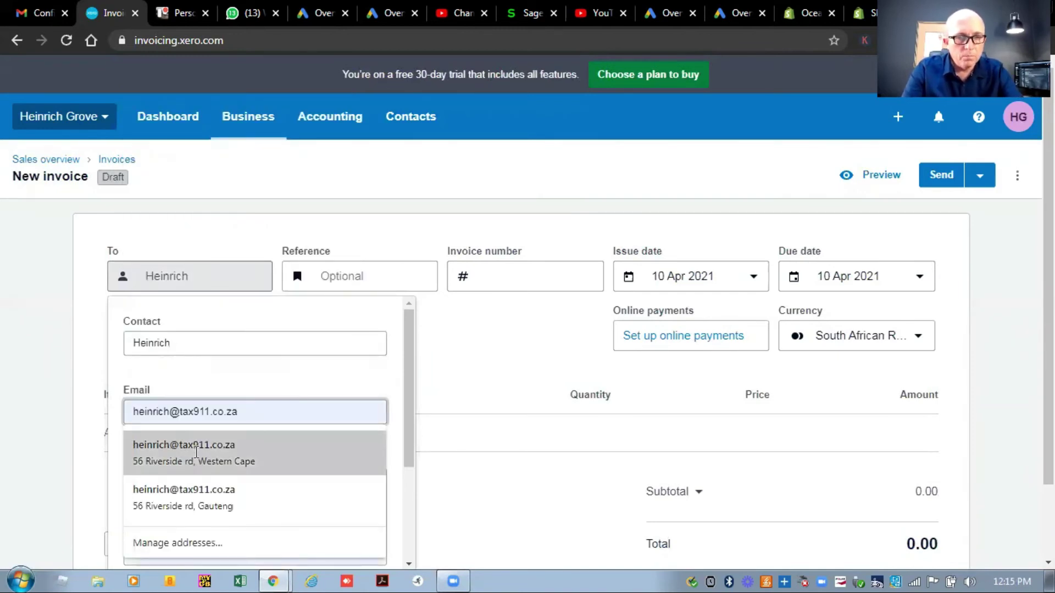
left_click(196, 453)
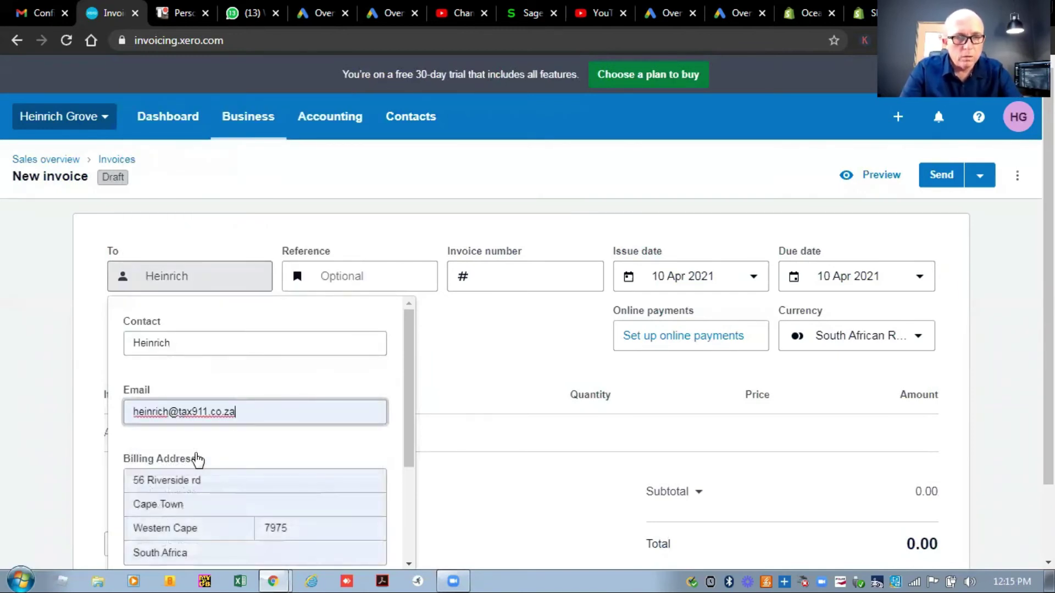
left_click_drag(408, 380, 434, 496)
scroll(297, 472, "up", 1)
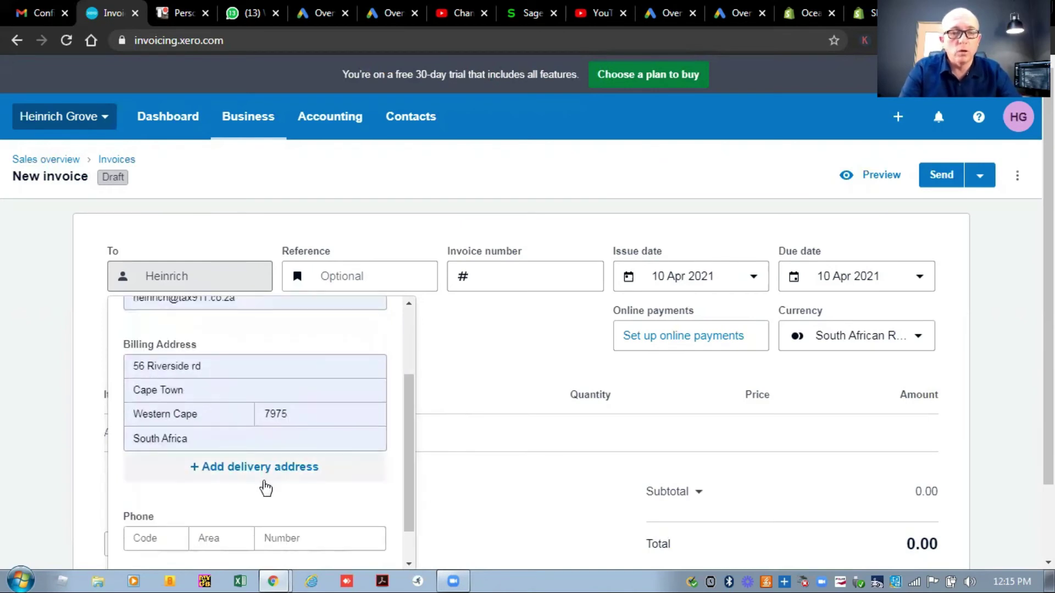
left_click_drag(407, 443, 407, 485)
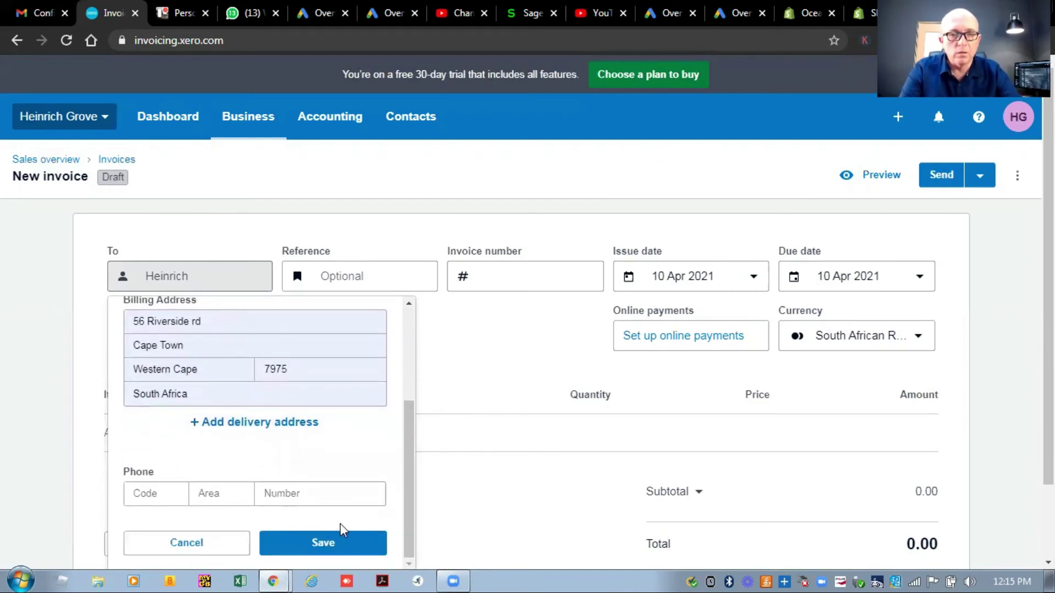
left_click(345, 544)
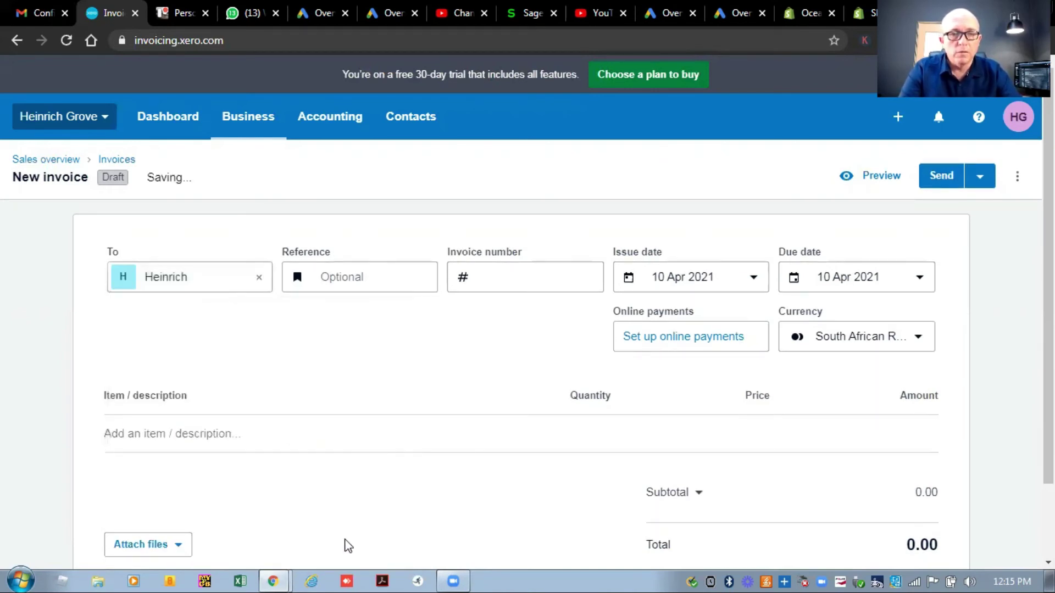
Enter reference 1235 on draft invoice INV-0002, leaving the default dates.
left_click(372, 280)
type("1235")
key("Tab")
key("Tab")
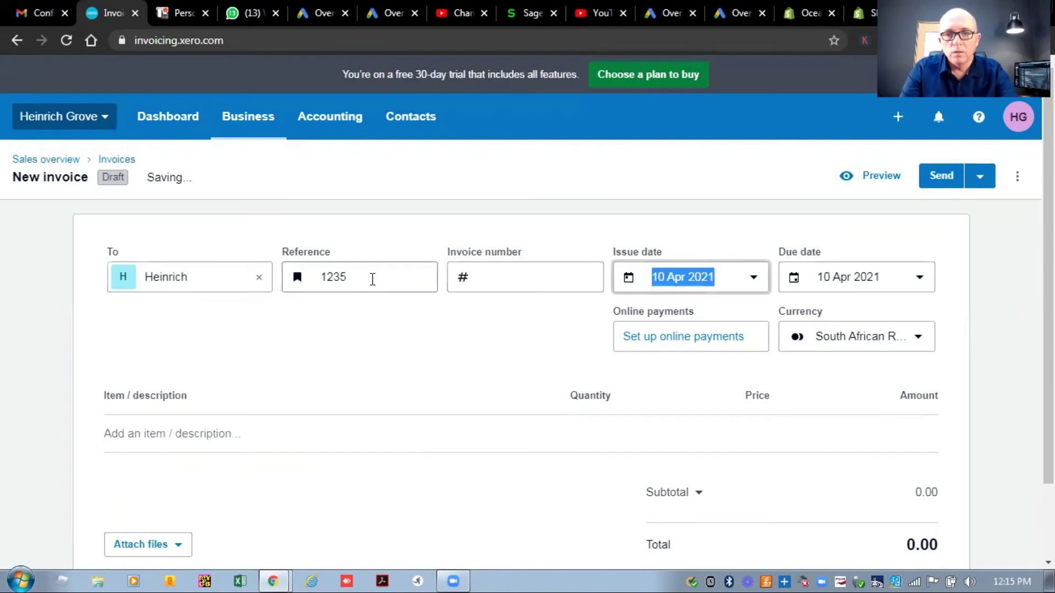
key("Tab")
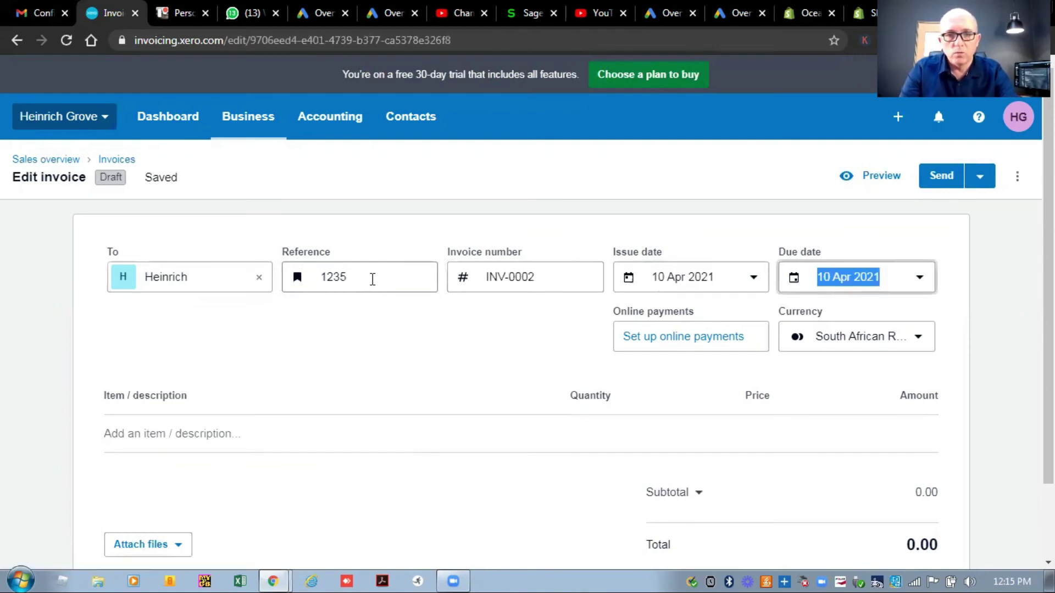
key("Tab")
key("Tab")
key("Tab")
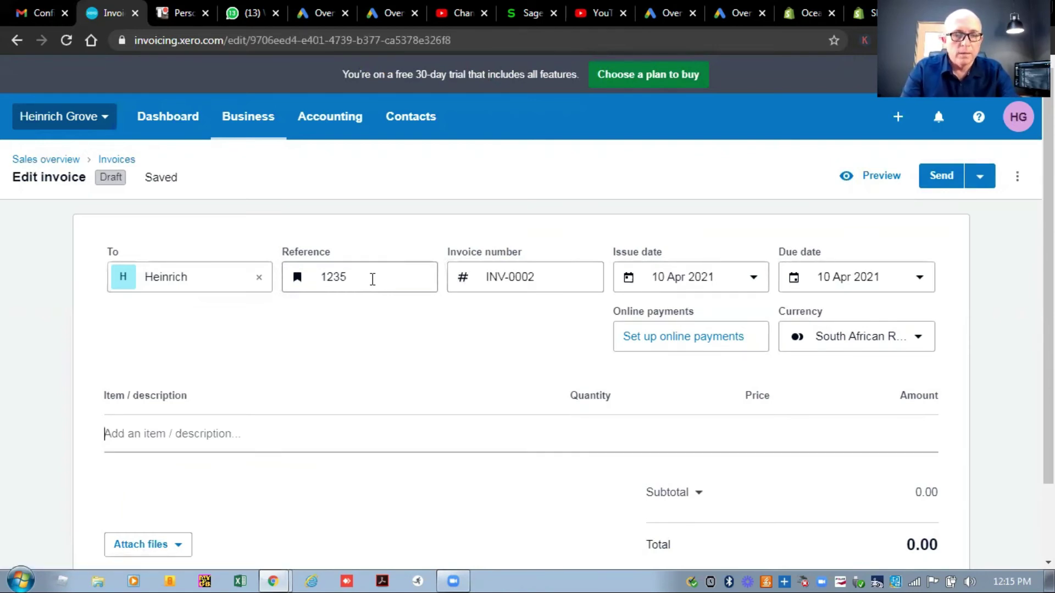
Add a 'consuting' line of 1 × 1000.00 to Sales, giving a 1,000.00 subtotal.
type("consuting")
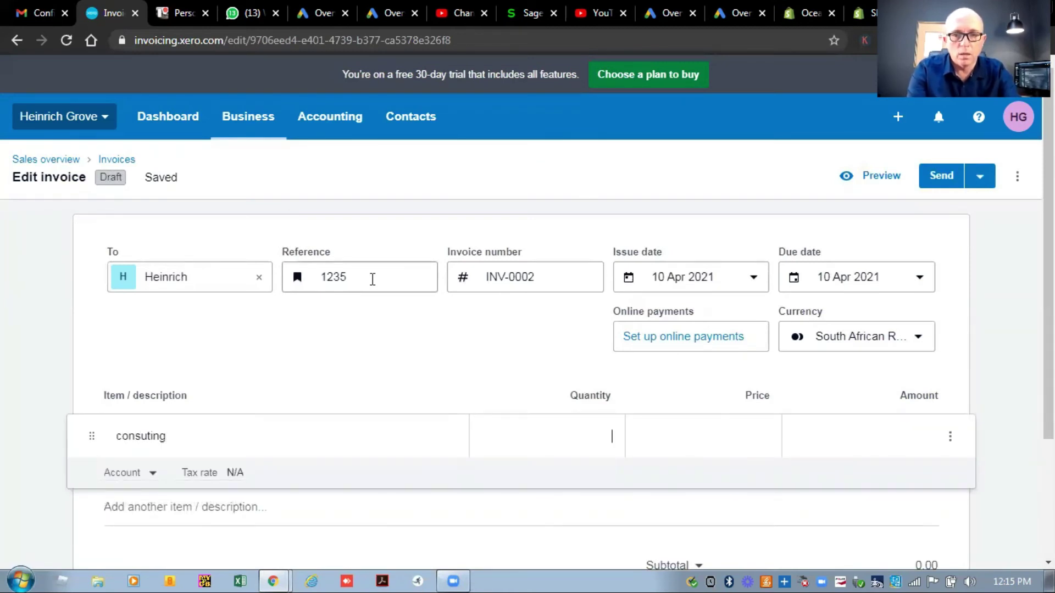
key("Tab")
key("Tab")
type("1000")
key("Tab")
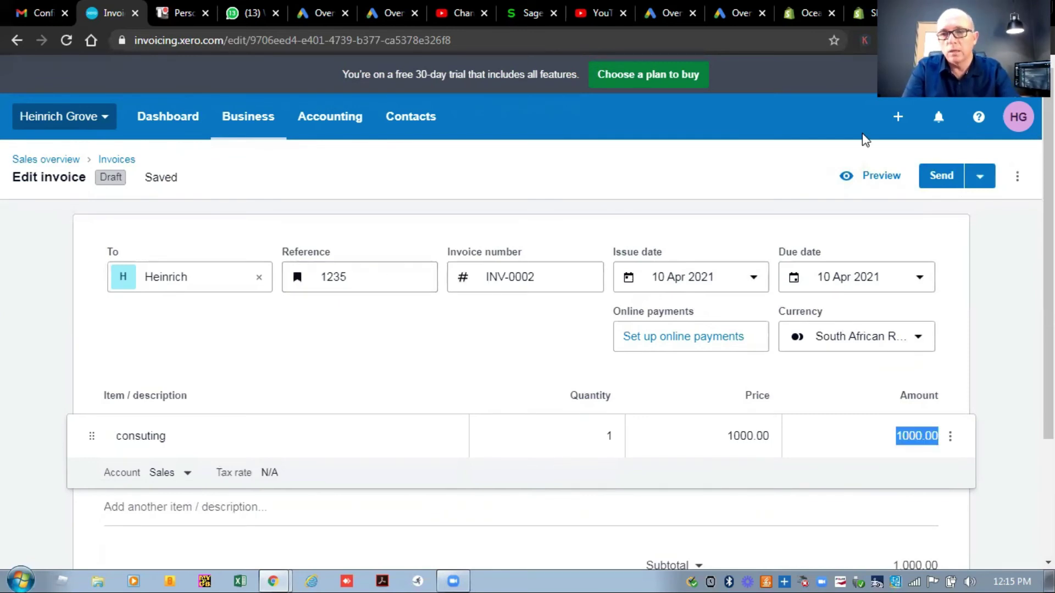
scroll(528, 308, "down", 3)
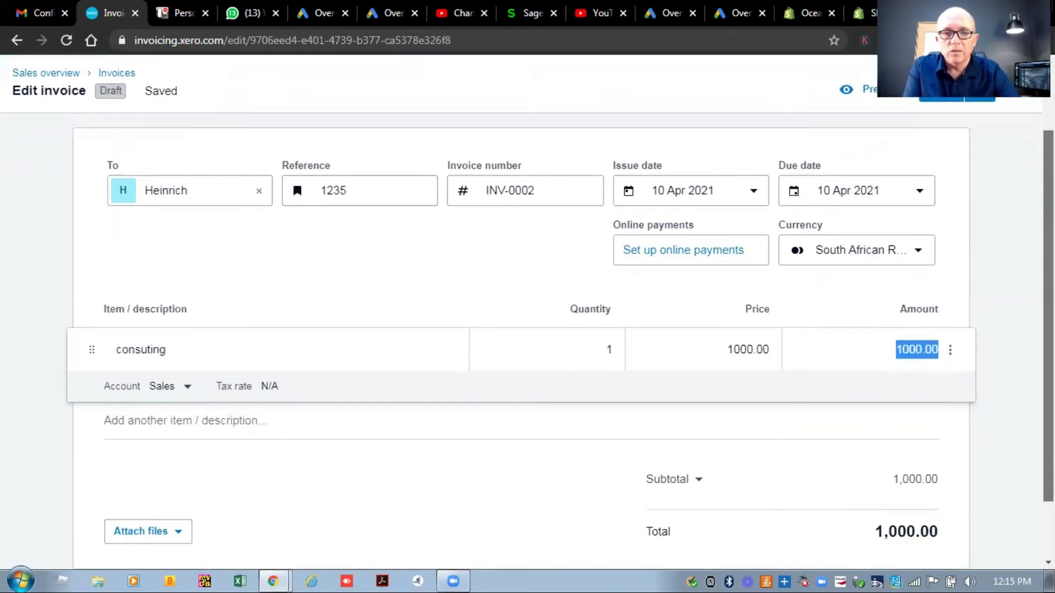
scroll(528, 308, "up", 3)
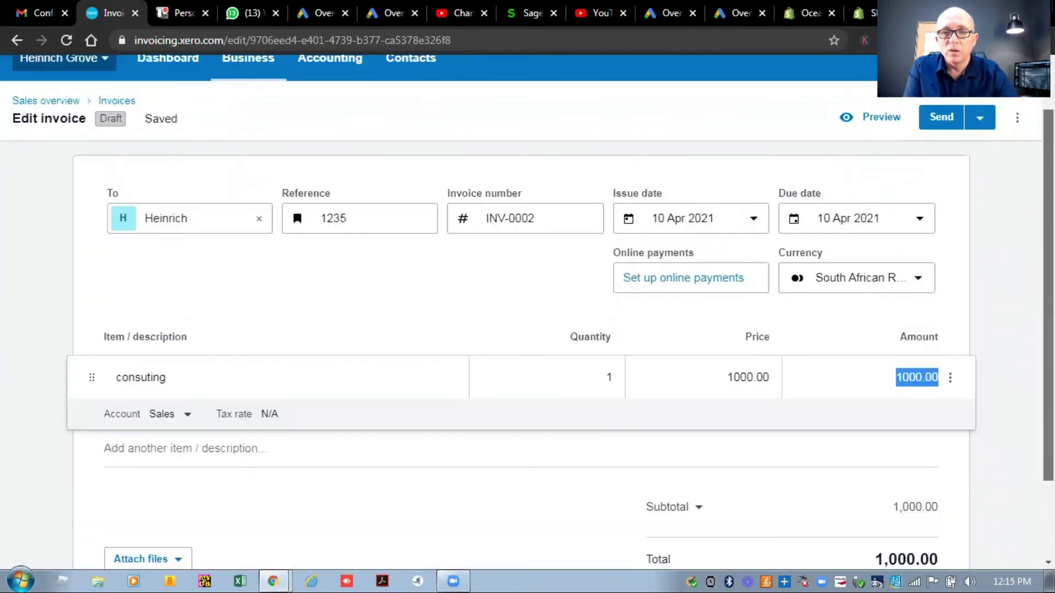
scroll(528, 307, "up", 1)
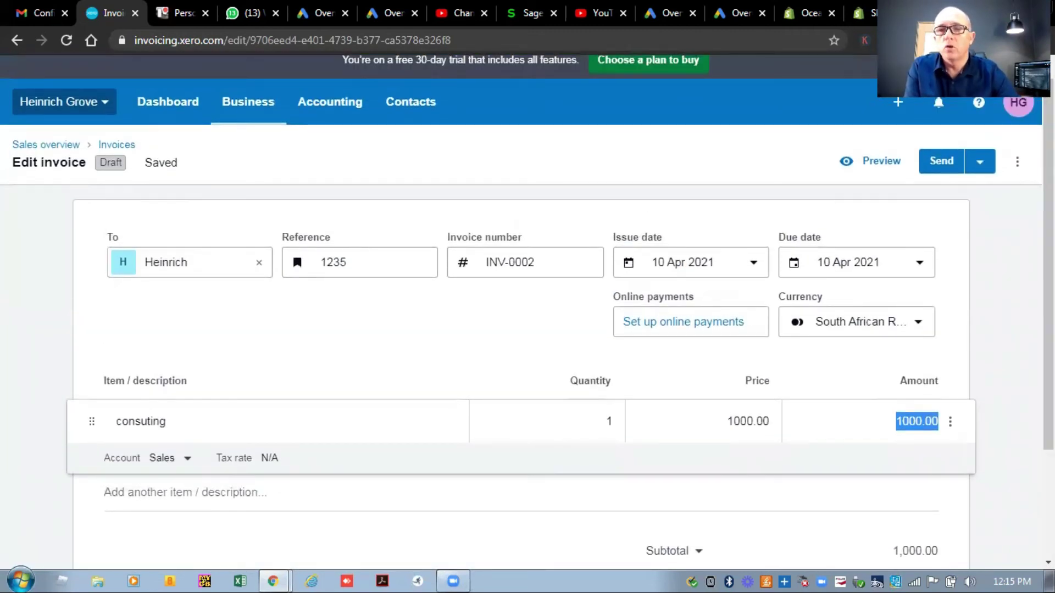
Email invoice INV-0002 for 1,000.00 to the customer from the Send invoice dialog.
left_click(940, 161)
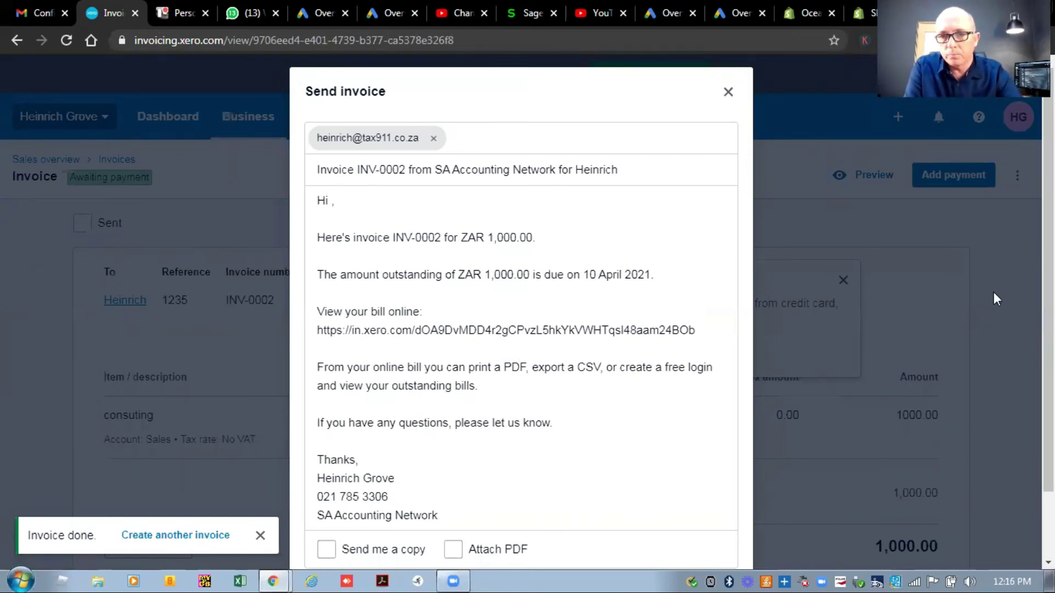
scroll(996, 300, "down", 2)
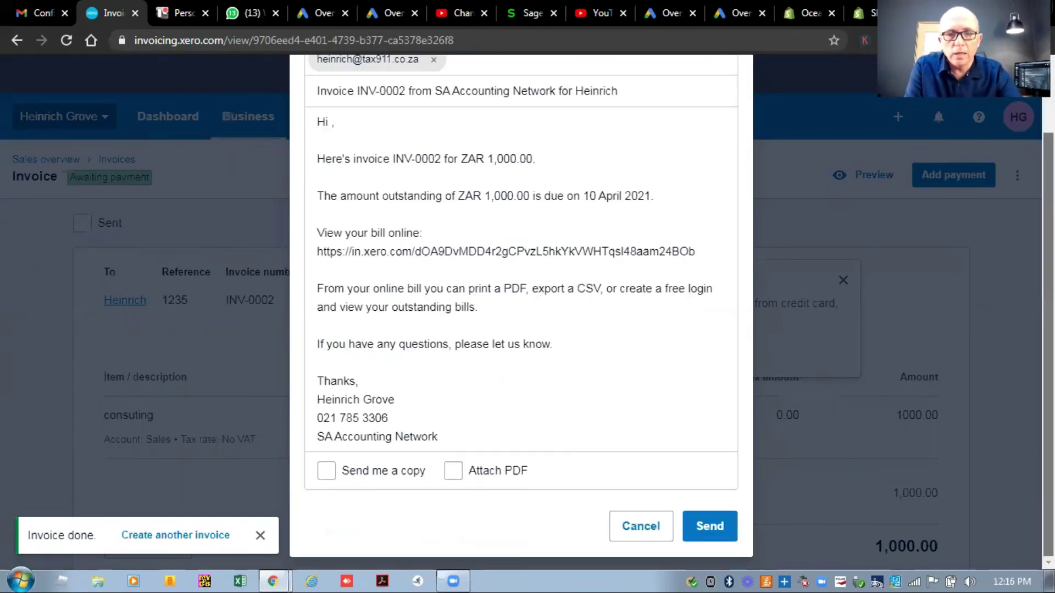
left_click(708, 529)
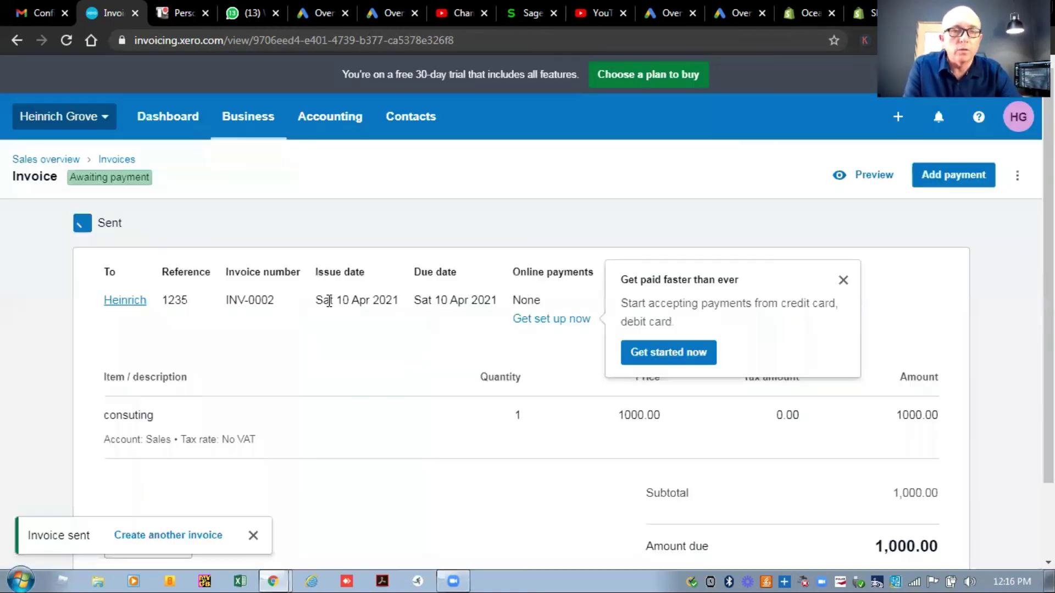
Open Accounting > Reports and choose Aged Receivables Summary under Sales.
left_click(252, 124)
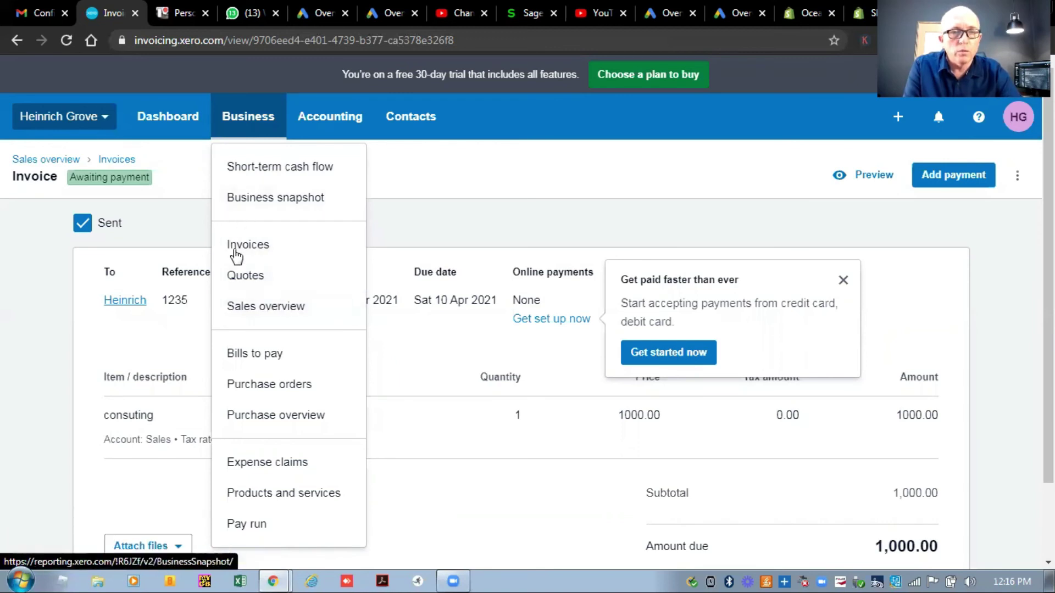
left_click(331, 121)
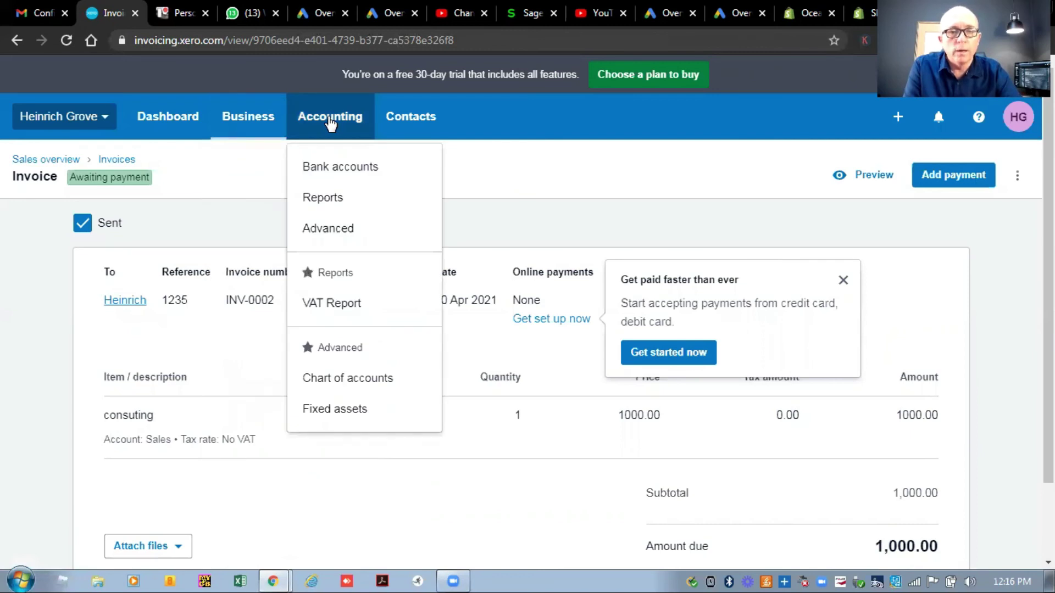
left_click(331, 199)
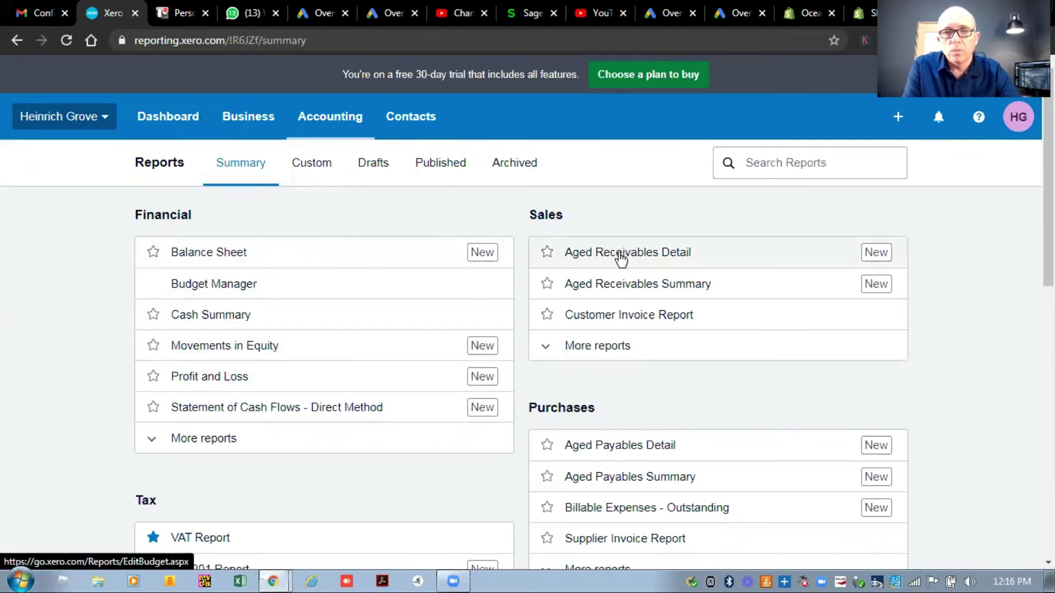
left_click(631, 287)
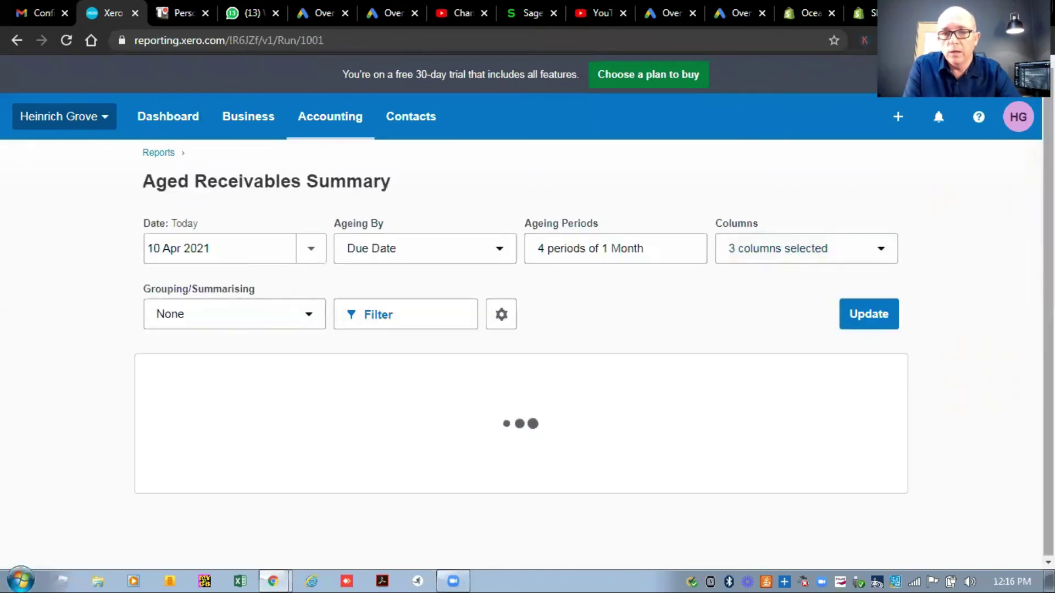
Scroll the Aged Receivables Summary to check balances of 1,000.00 and 500.00, totalling 1,500.00.
scroll(528, 290, "down", 2)
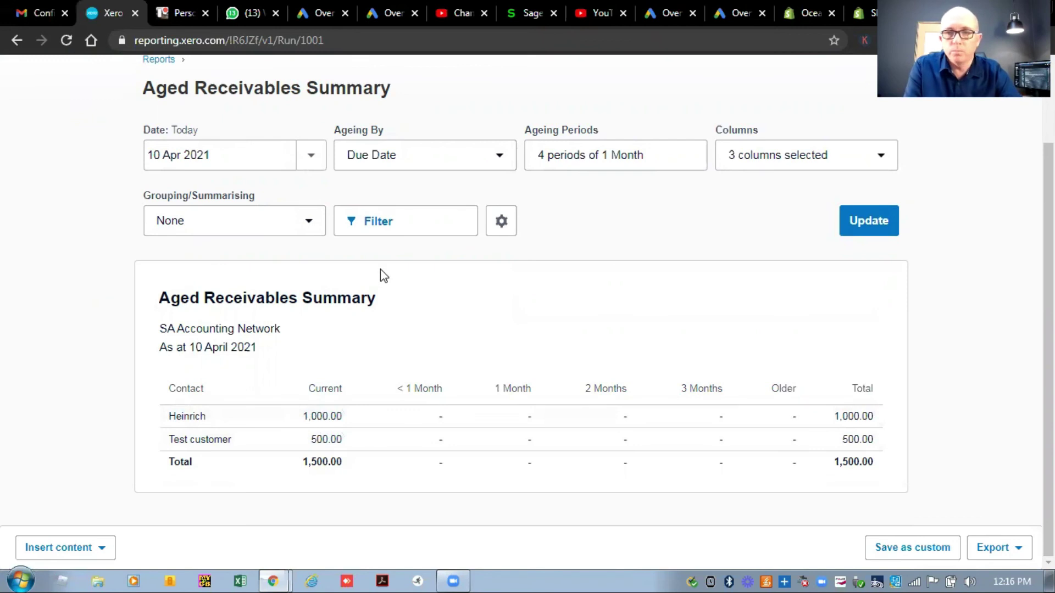
scroll(1025, 199, "up", 2)
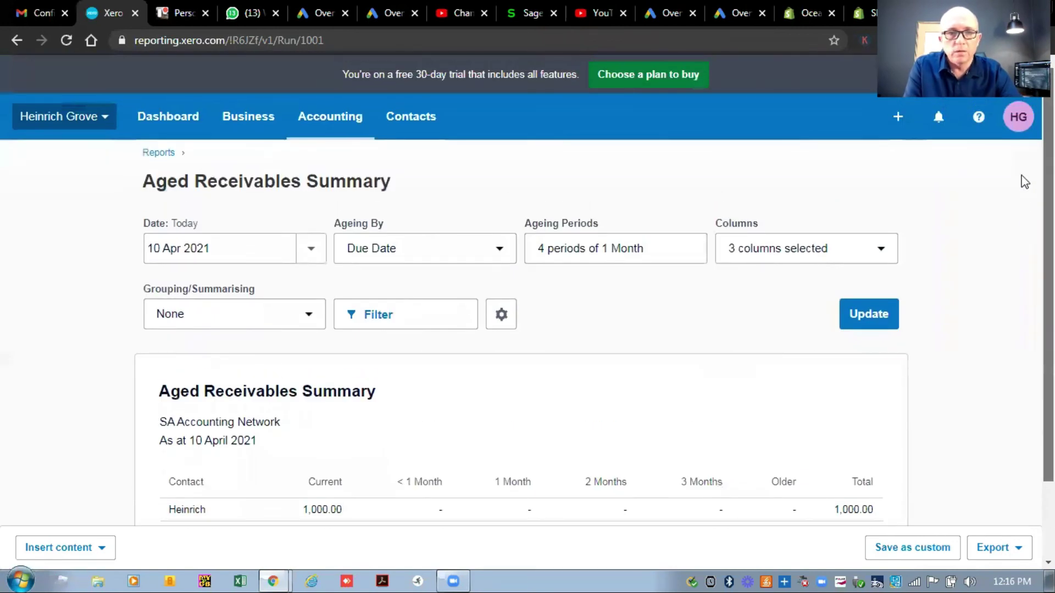